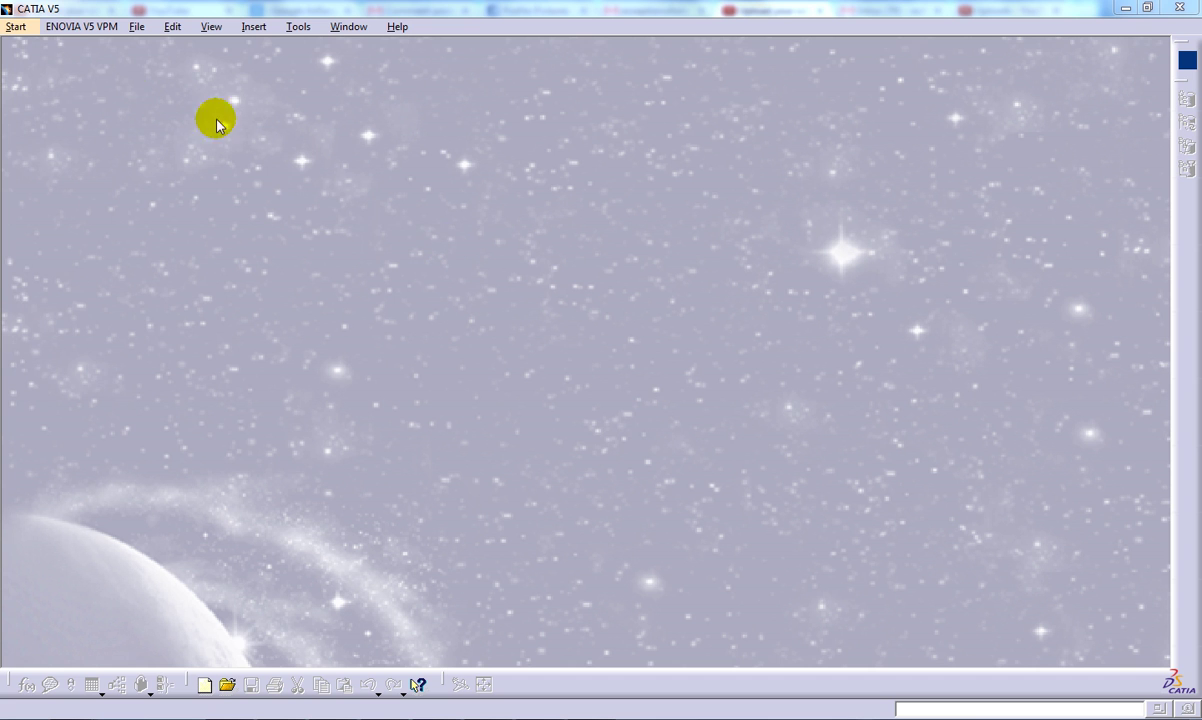
Step: Create a new part named Part1 in the Part Design workbench
click(16, 26)
mouse_move(95, 66)
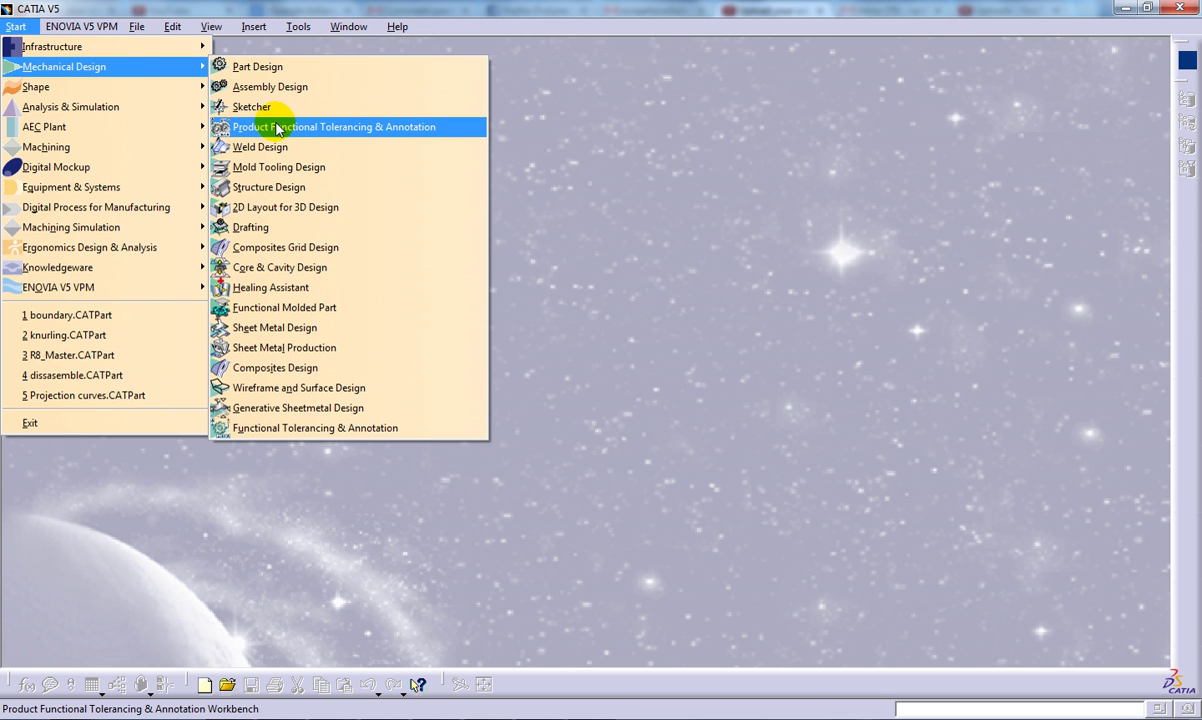
click(258, 66)
click(557, 339)
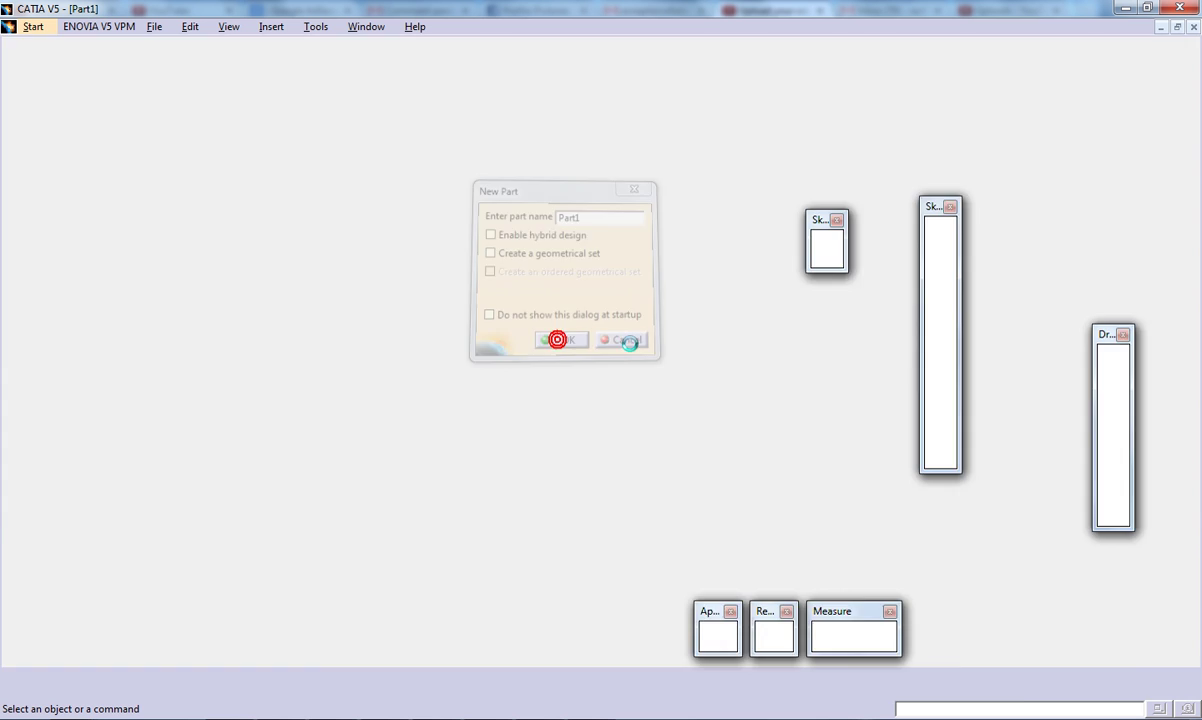
ctrl+middle_drag(611, 360, 612, 345)
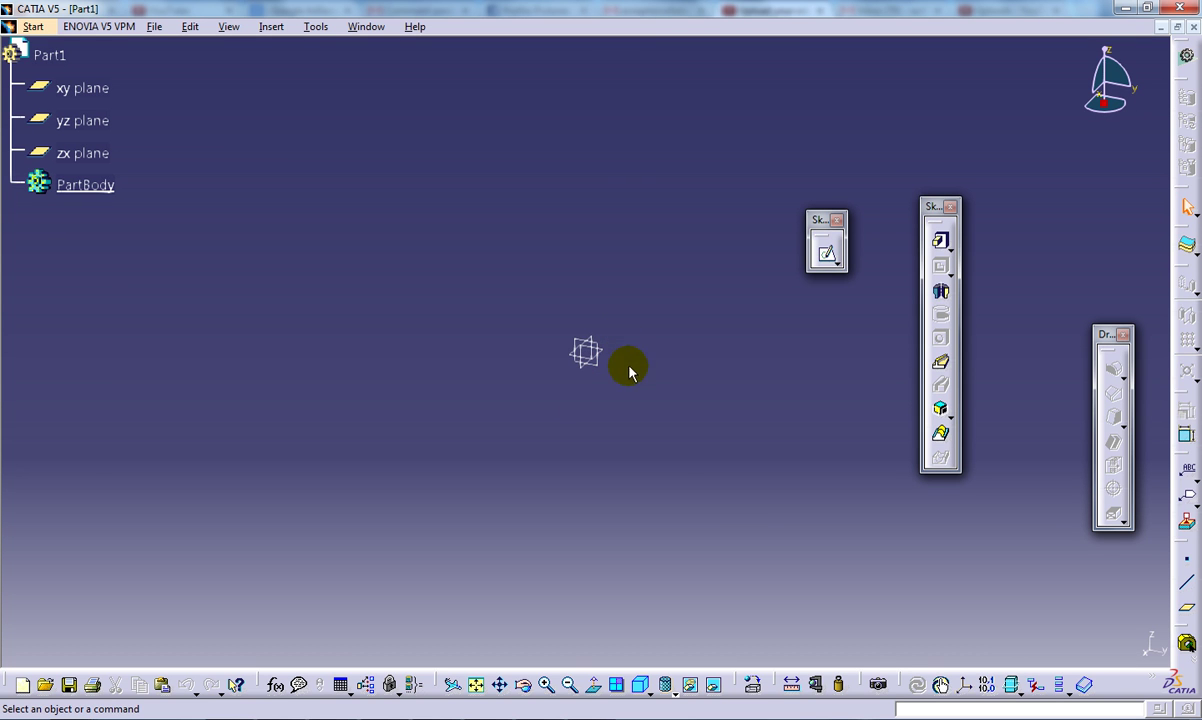
Step: Sketch a circle centred on the origin on the xy plane and finish the sketch
click(827, 253)
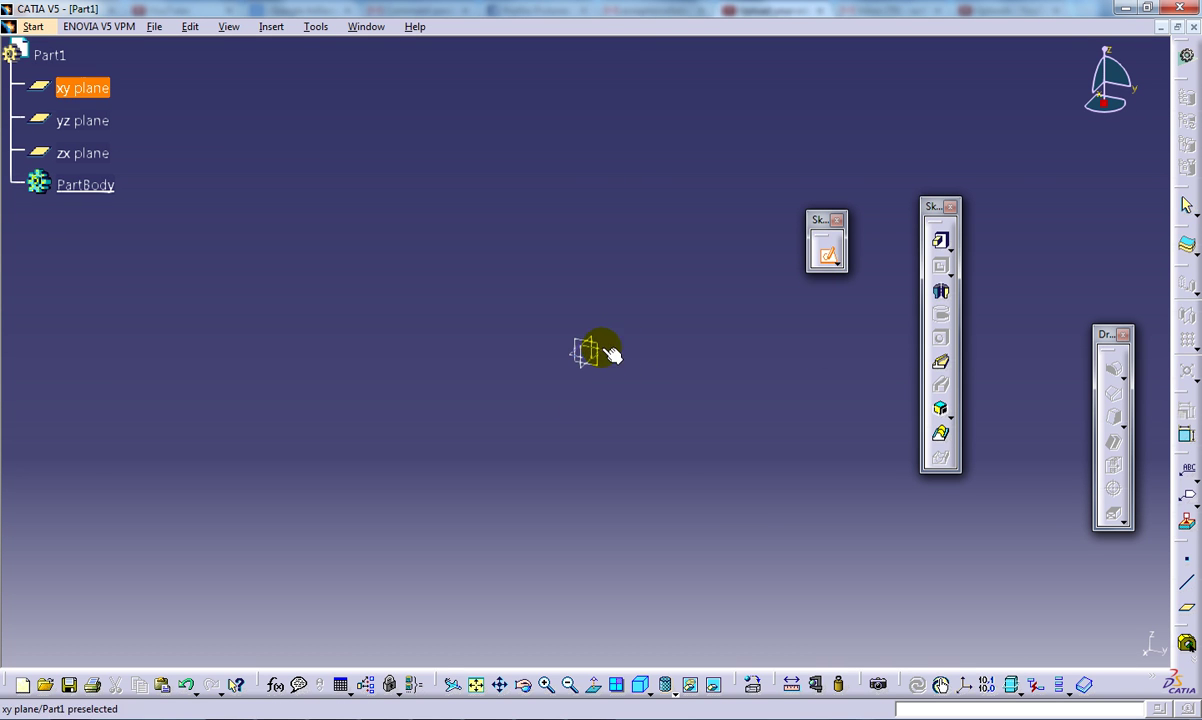
click(592, 346)
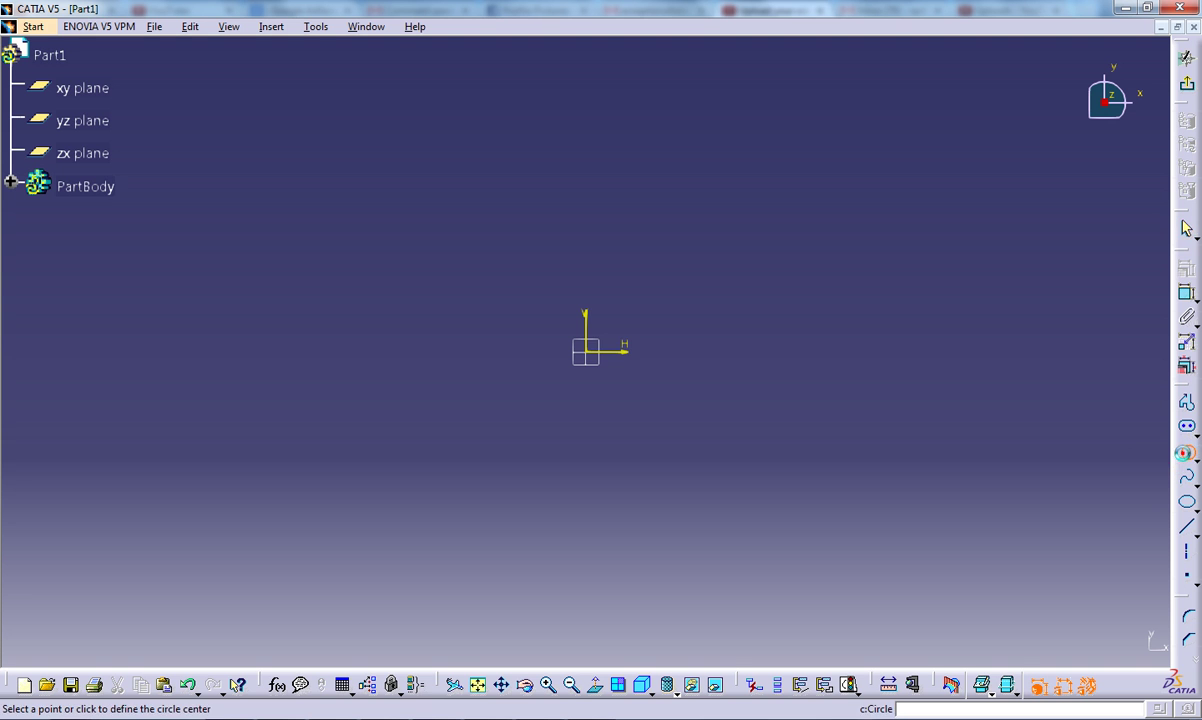
click(588, 351)
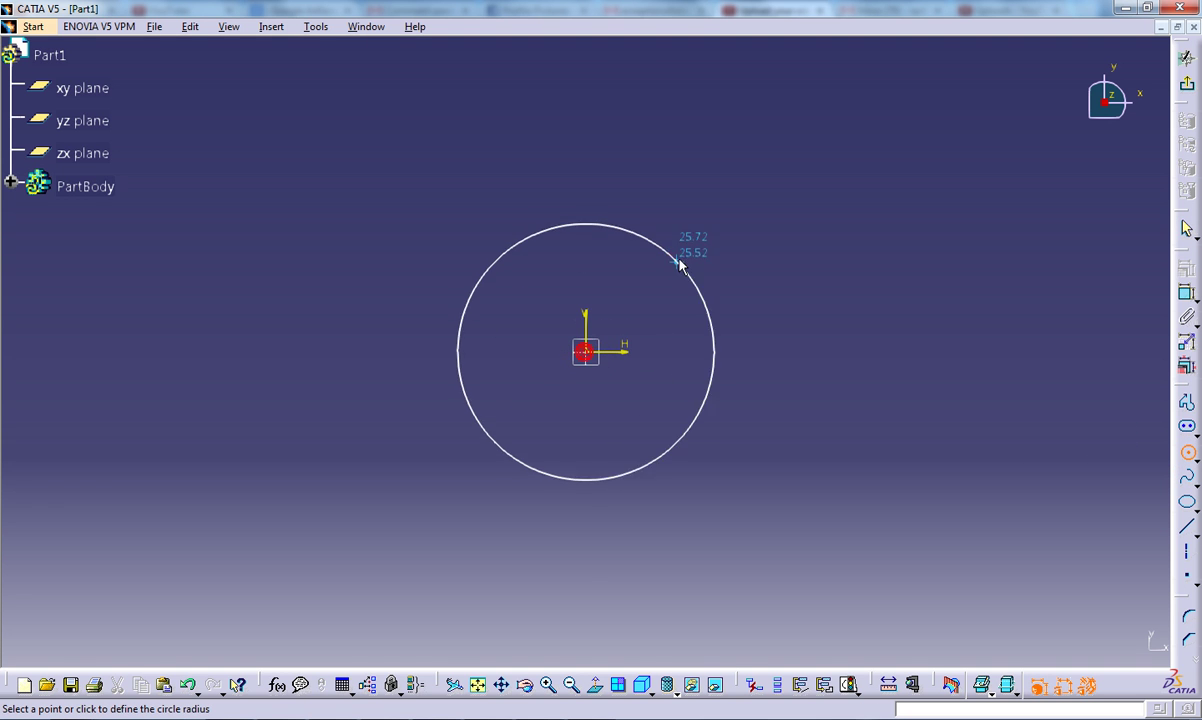
click(682, 253)
click(1190, 88)
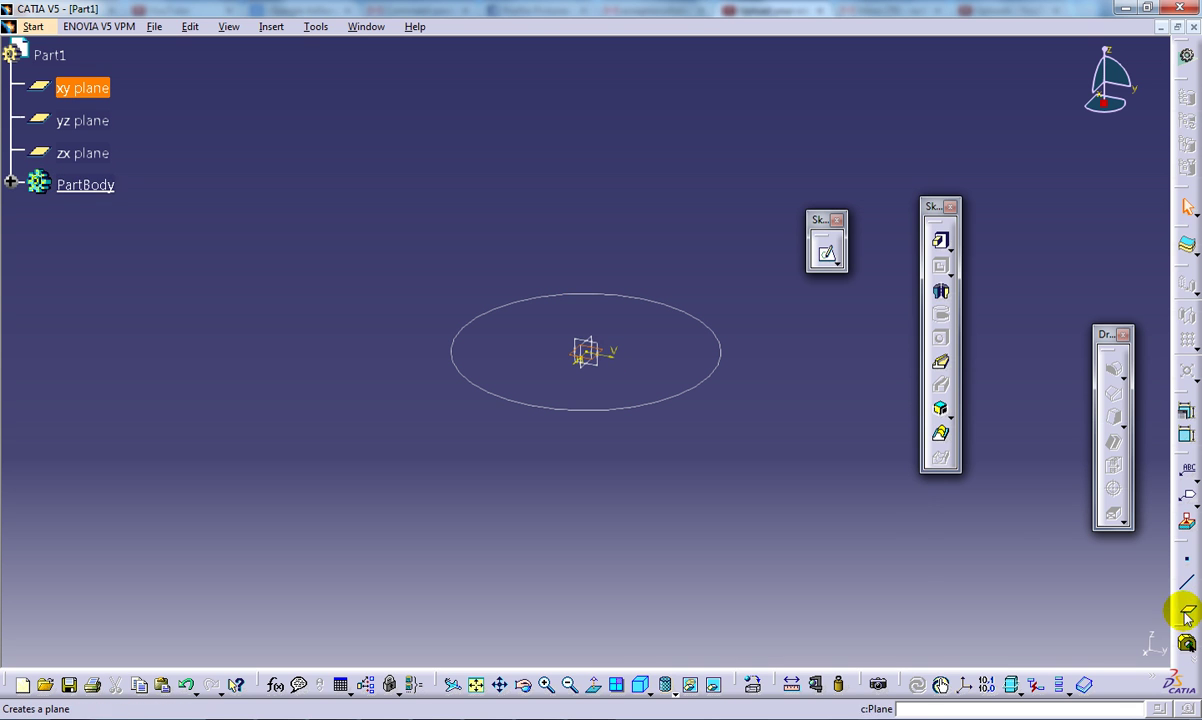
Step: Create a reference plane offset 50 mm from the xy plane
click(1188, 617)
text(50)
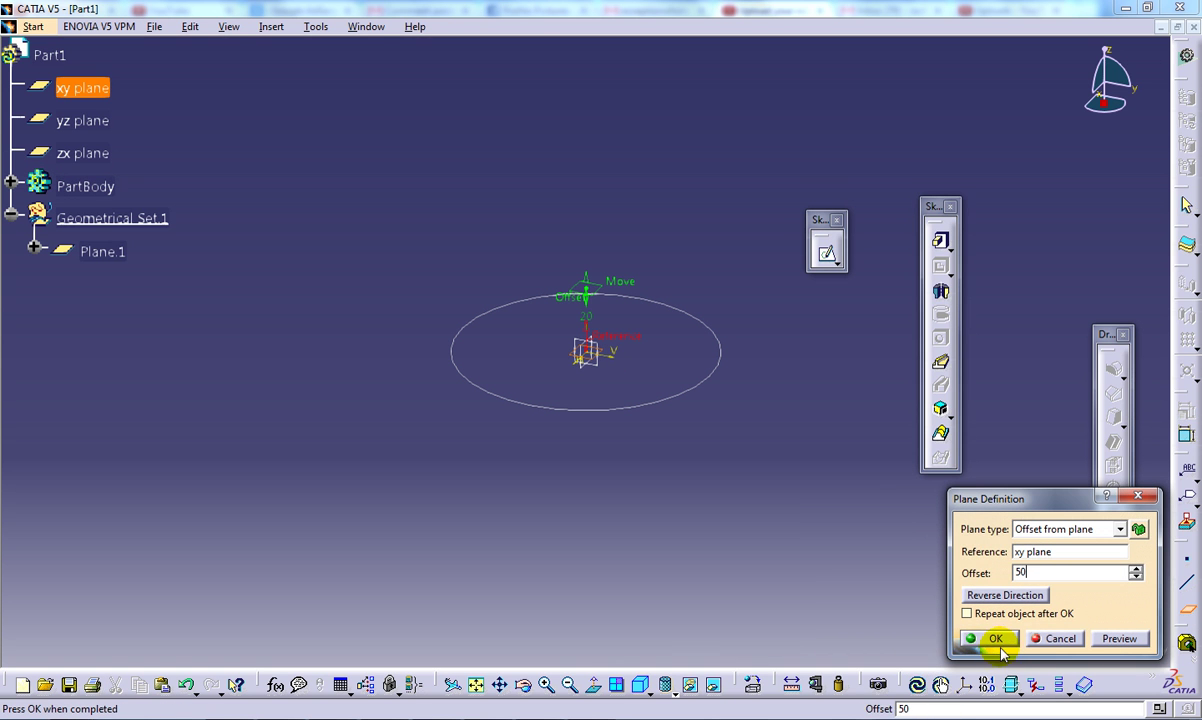
click(996, 638)
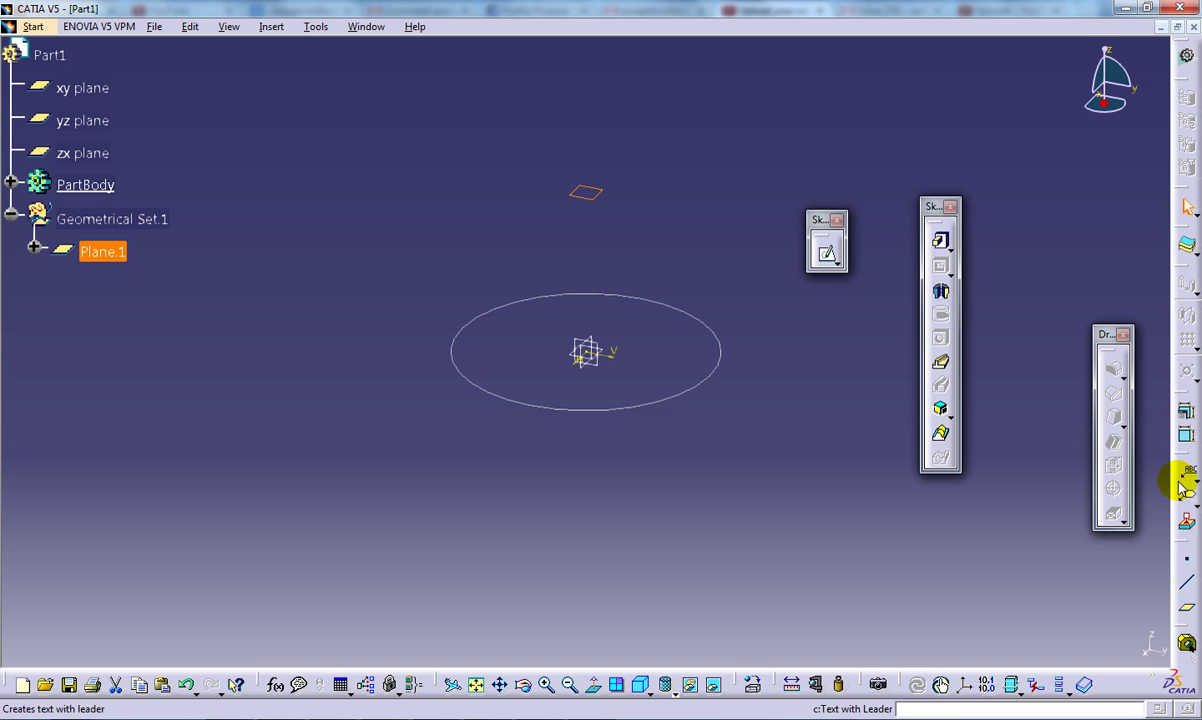
Step: Sketch a circle smaller than the base circle, centred on the origin of the offset plane, and finish the sketch
click(828, 254)
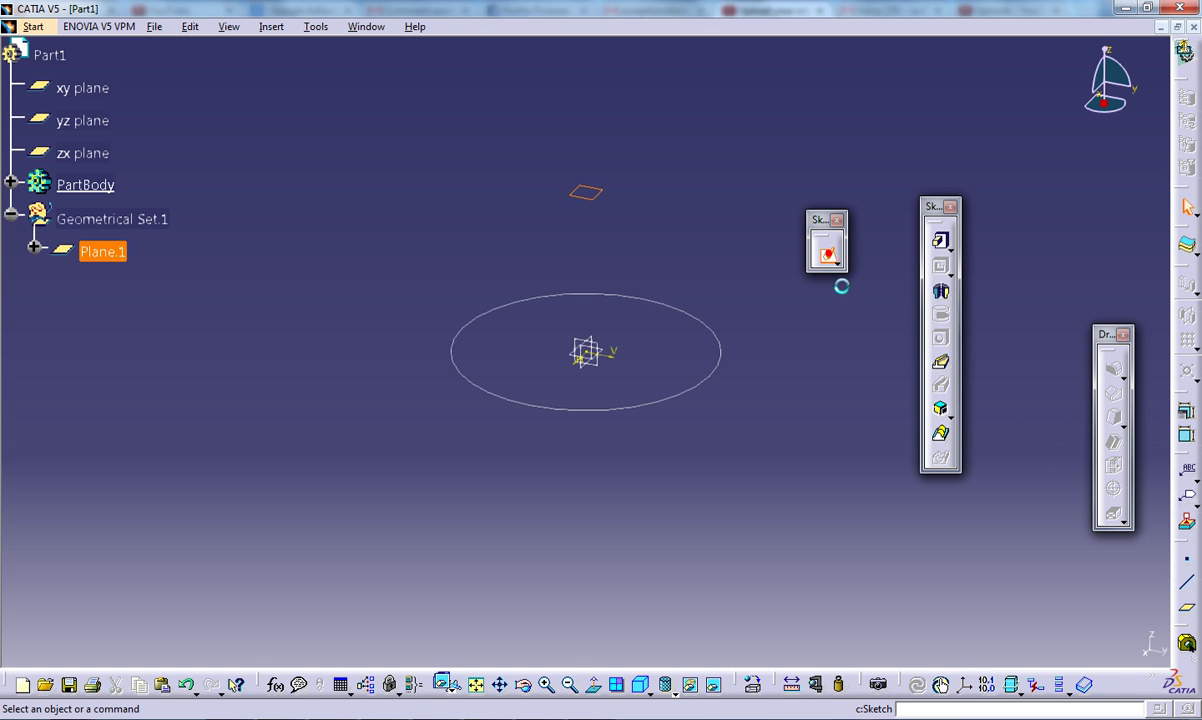
click(1187, 453)
middle_drag(112, 569, 512, 416)
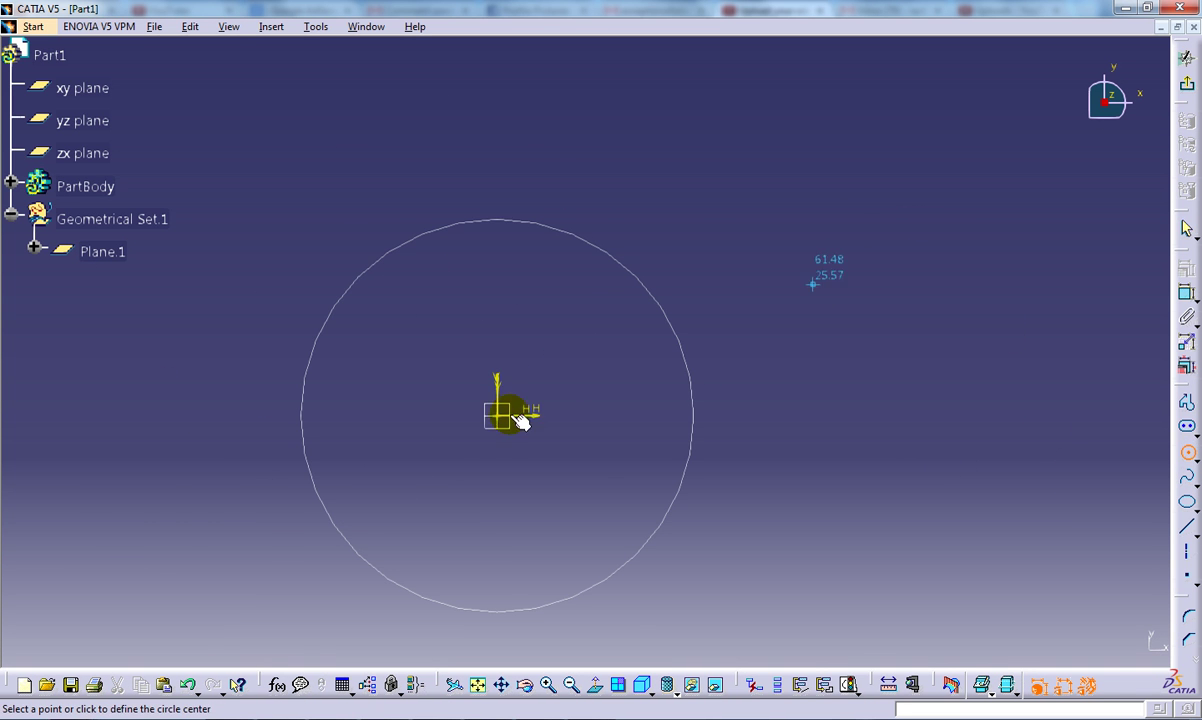
click(497, 414)
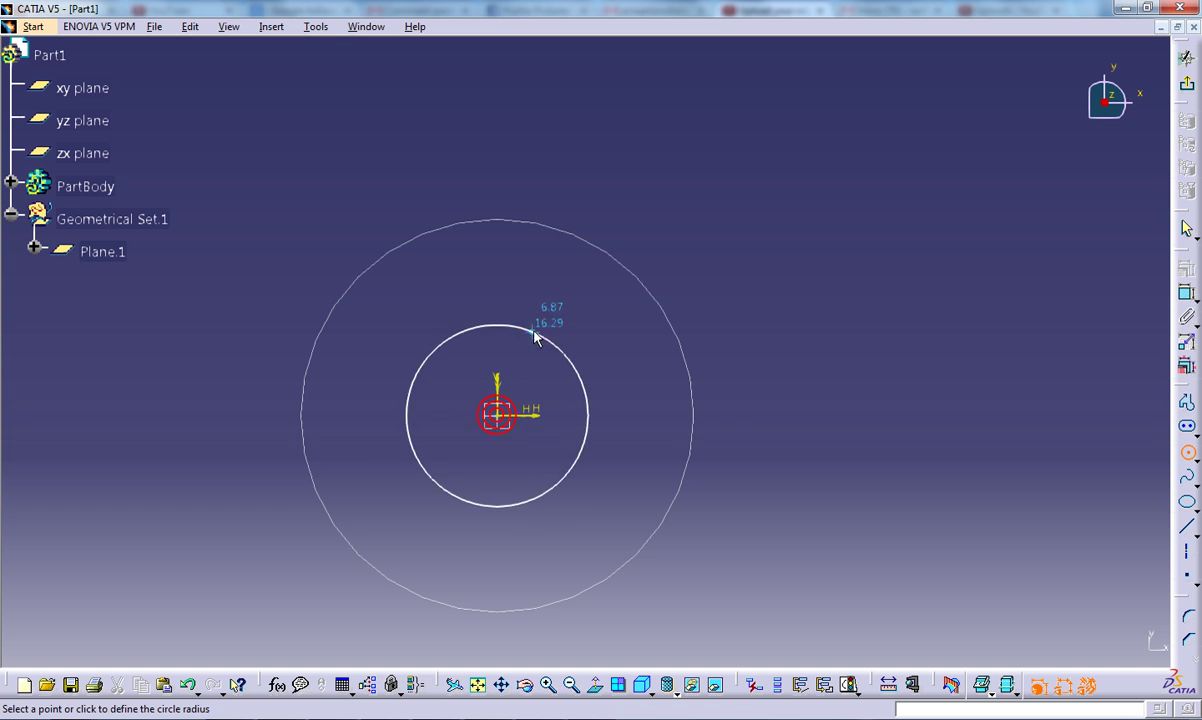
click(545, 306)
click(1188, 90)
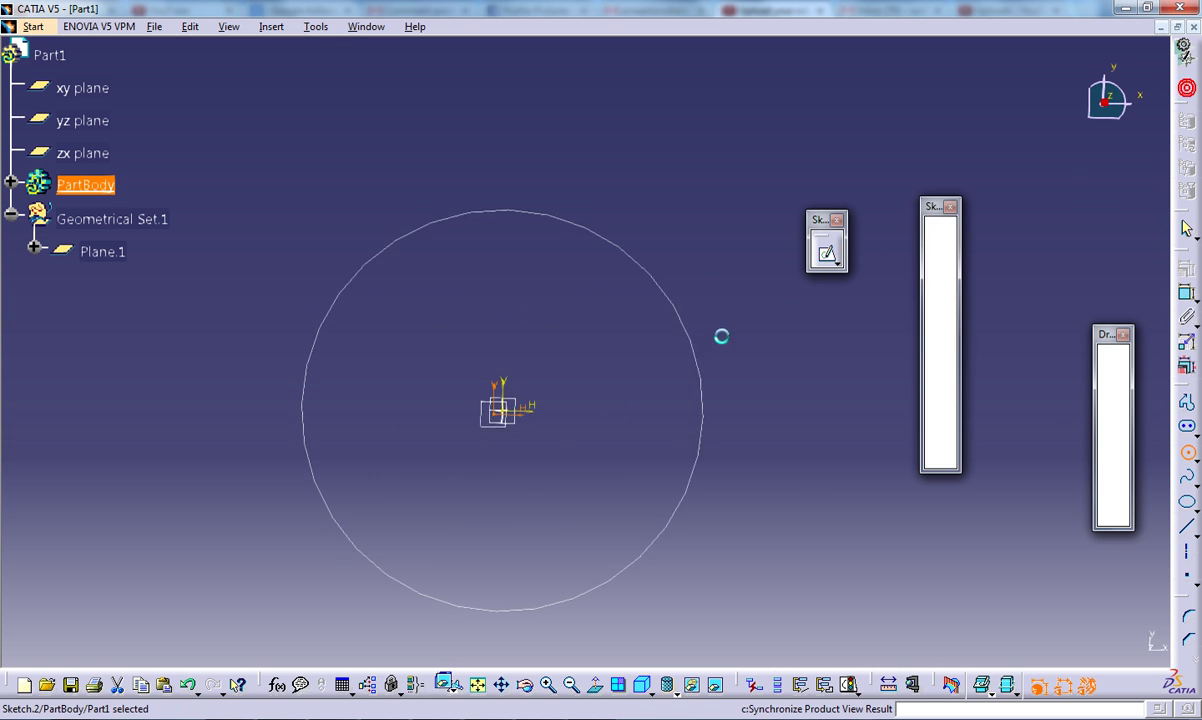
Step: Create a multi-sections solid from the large base circle to the smaller circle on the offset plane
click(947, 435)
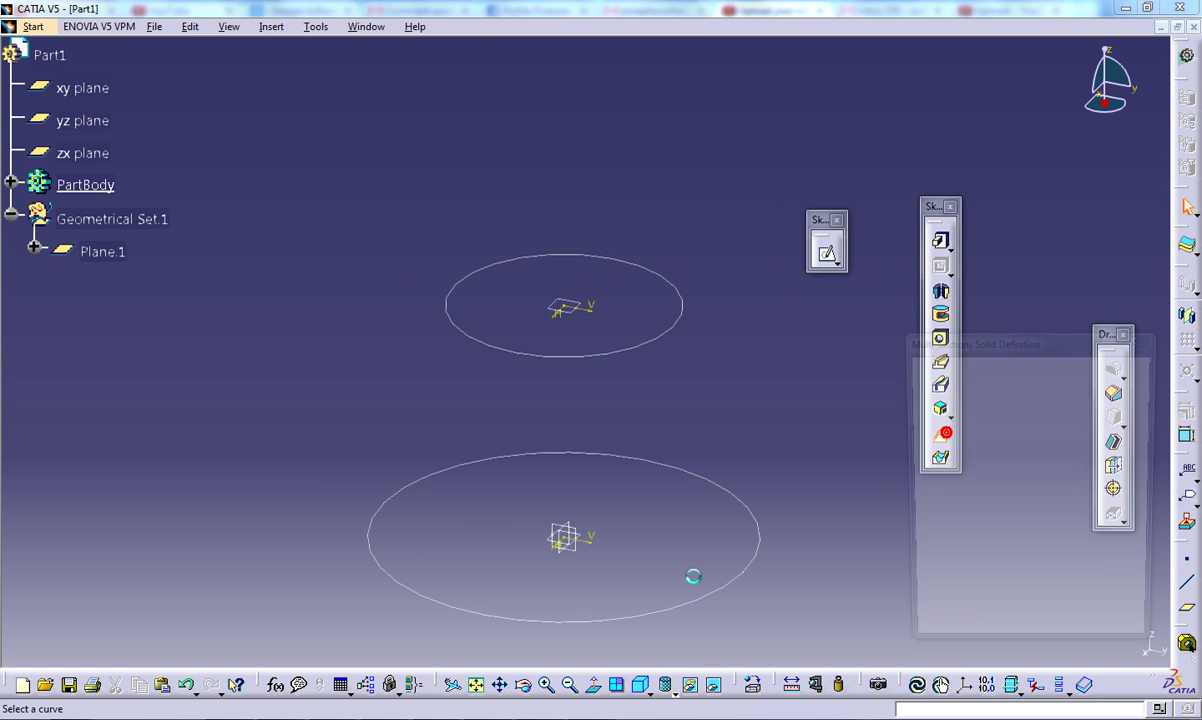
click(746, 568)
click(656, 339)
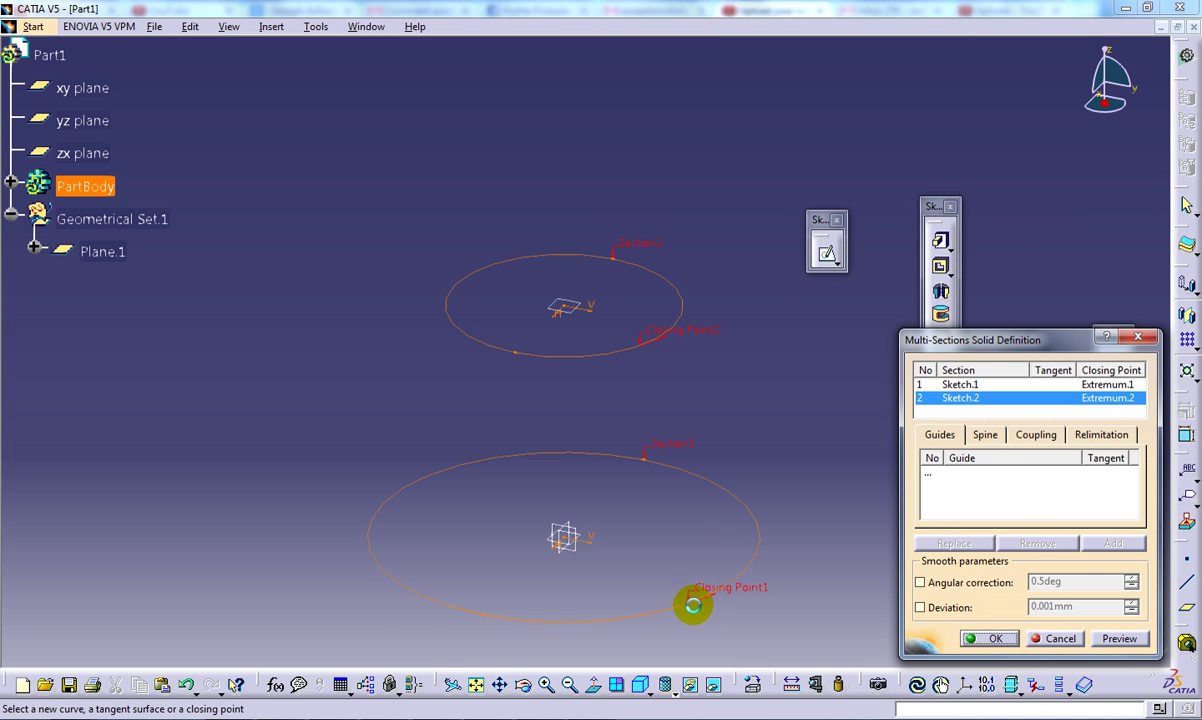
click(996, 639)
Step: Sketch a small circle on the offset plane, centred on the cone's top face, and finish the sketch
middle_drag(462, 317, 553, 295)
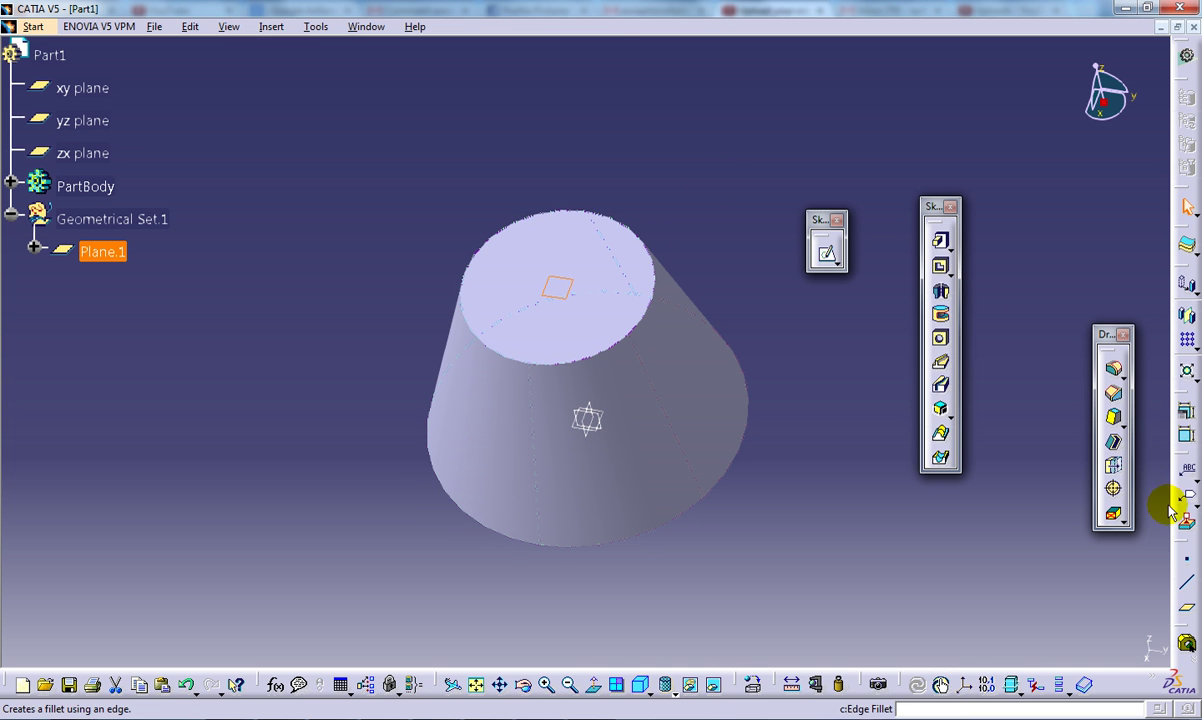
click(826, 253)
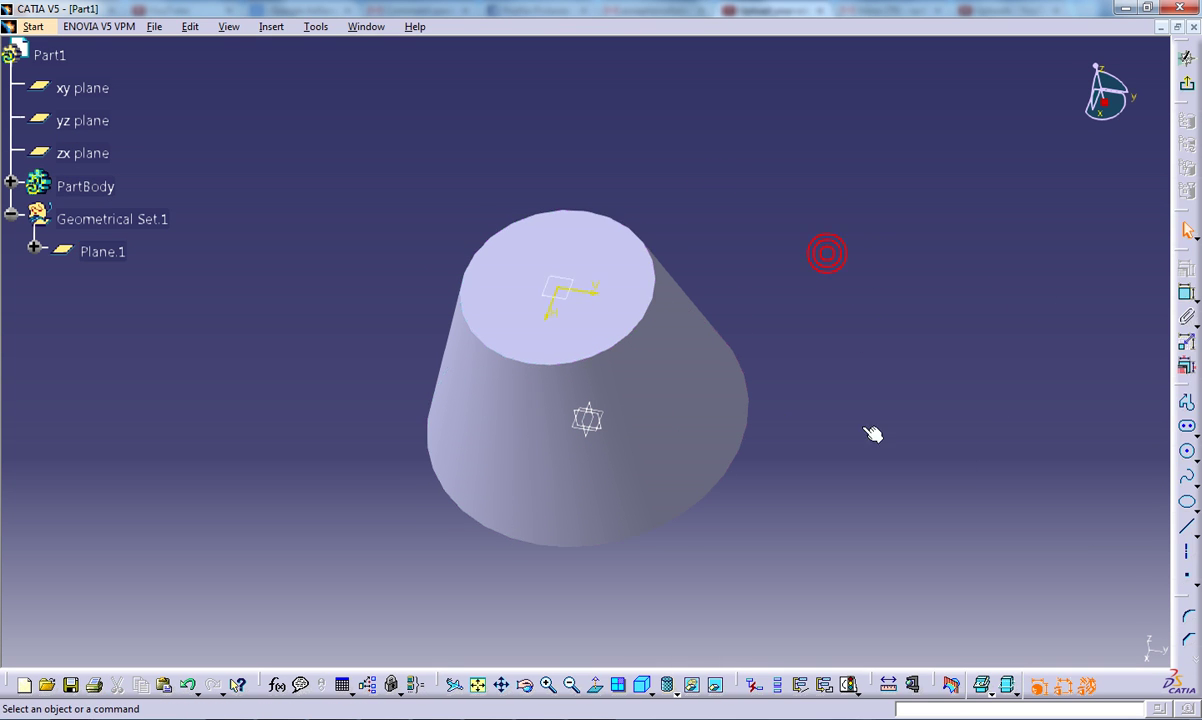
click(1186, 451)
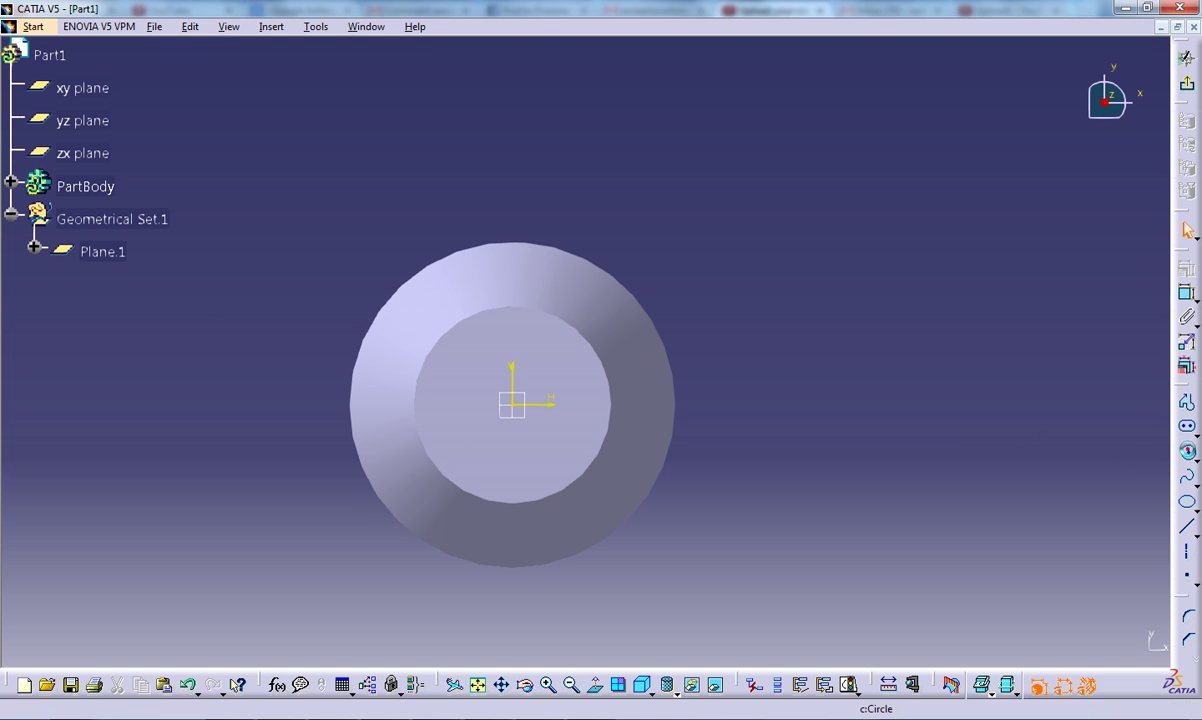
click(549, 358)
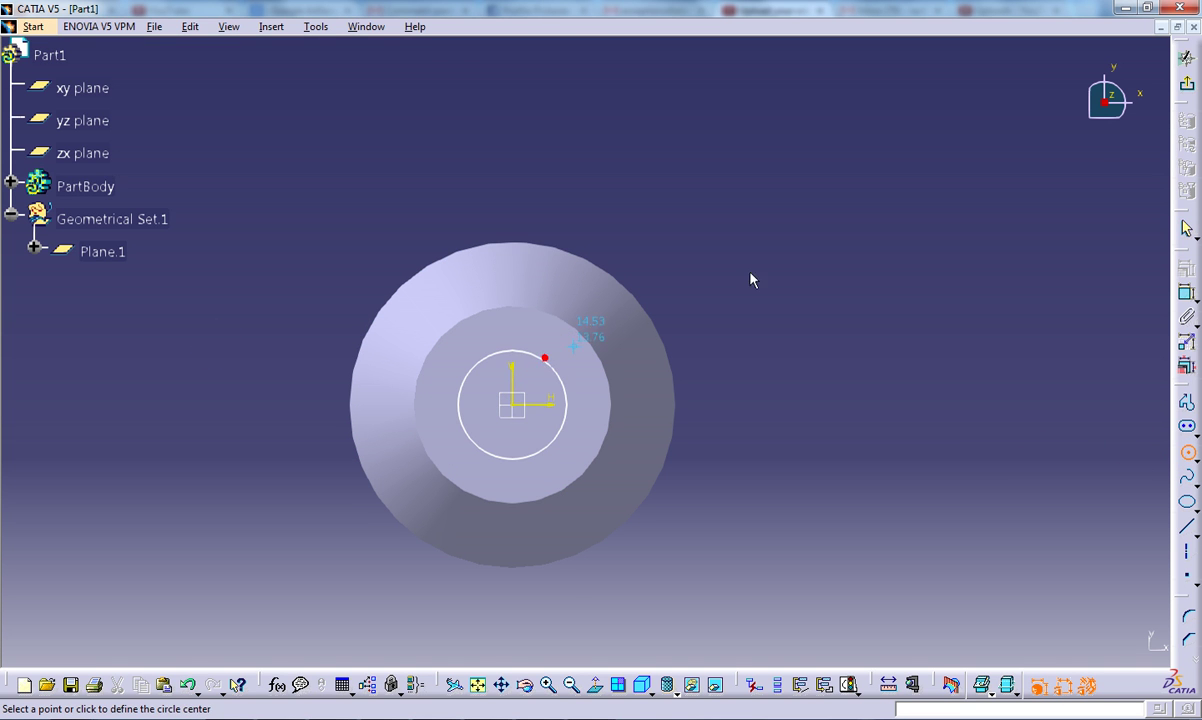
click(1184, 92)
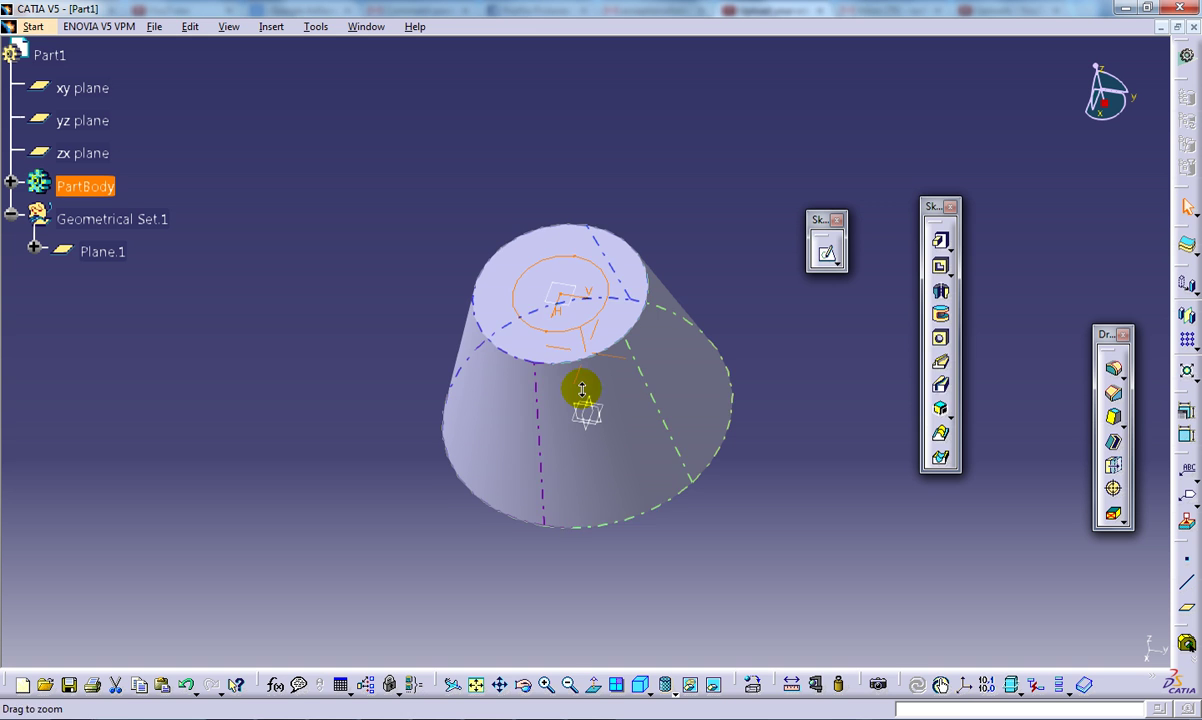
Step: Cut a pocket from the small top circle through the cone, with its limit type set to Up to next
click(940, 265)
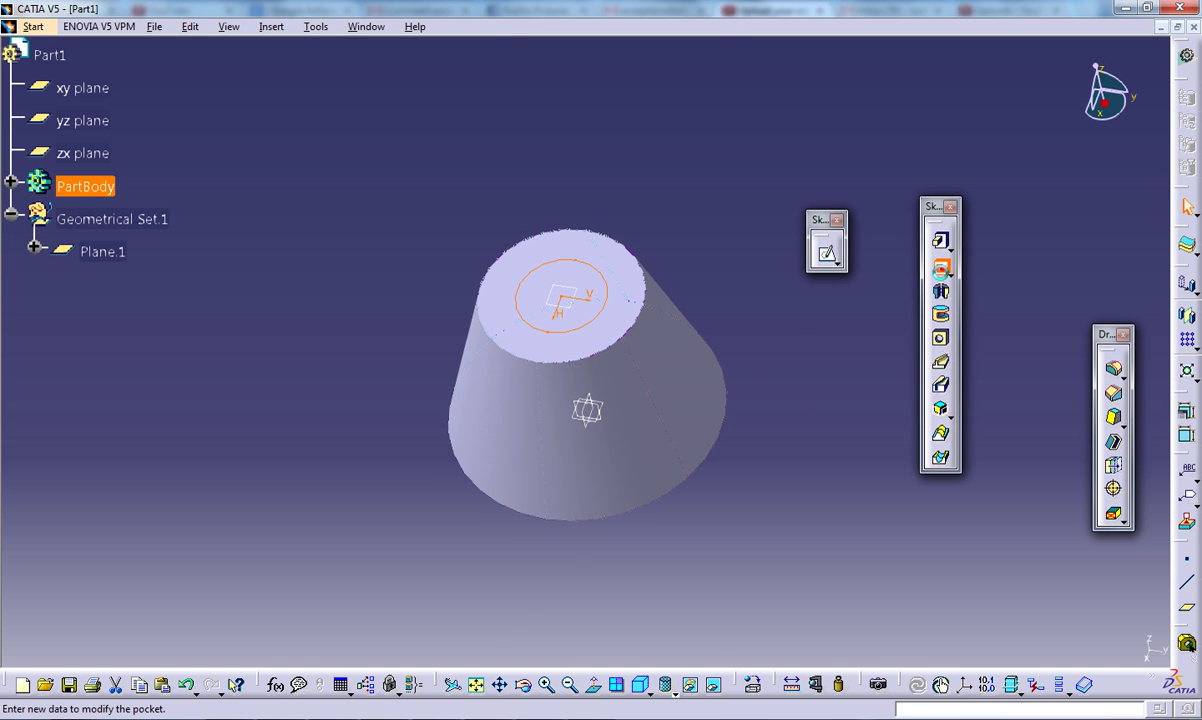
click(930, 180)
click(913, 210)
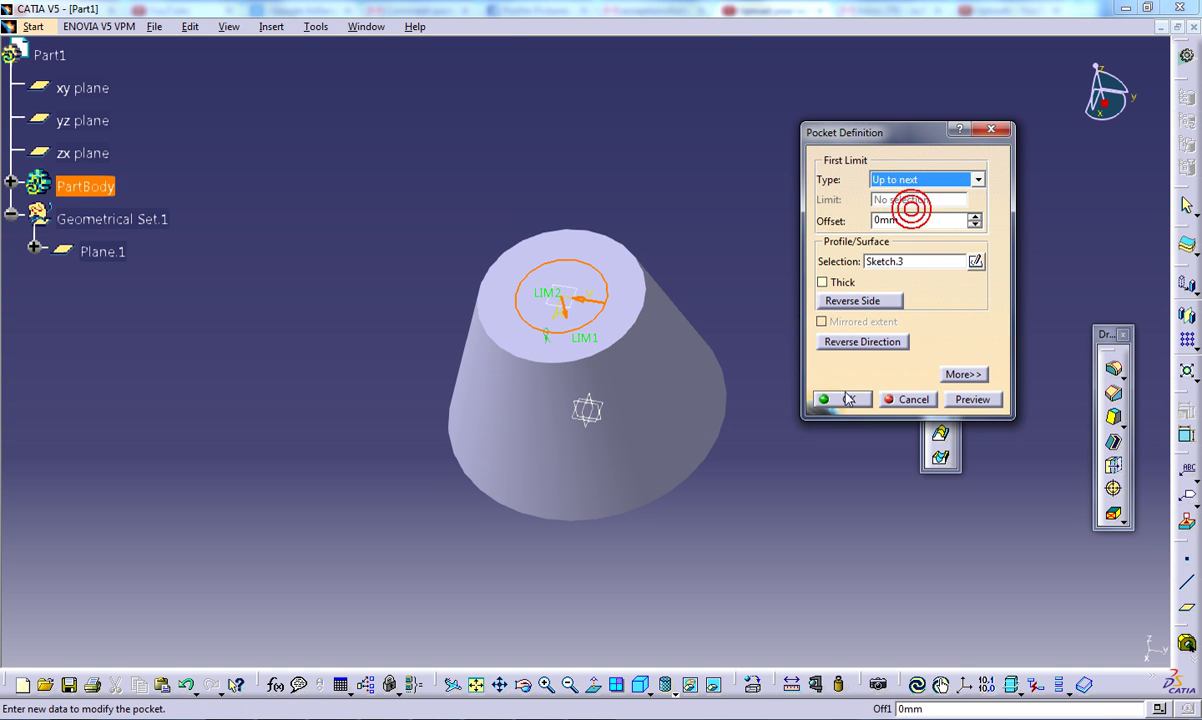
click(850, 399)
middle_drag(570, 428, 767, 268)
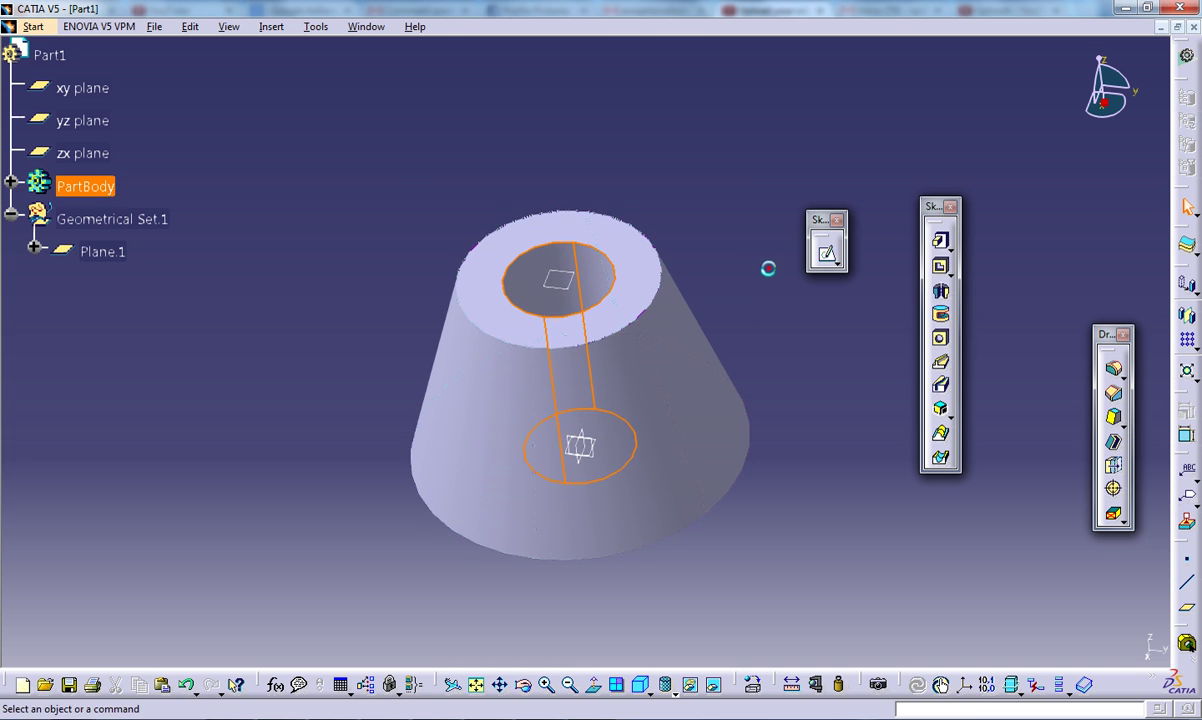
click(770, 266)
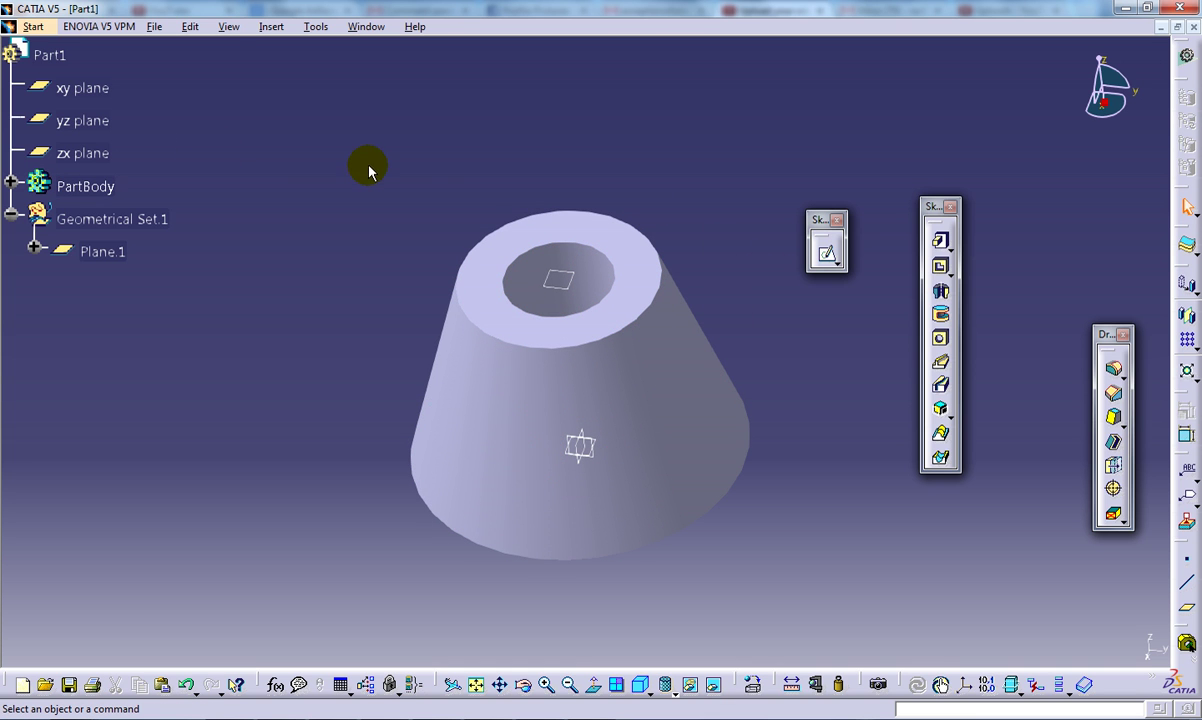
Step: Switch the part to the Wireframe and Surface Design workbench
click(86, 29)
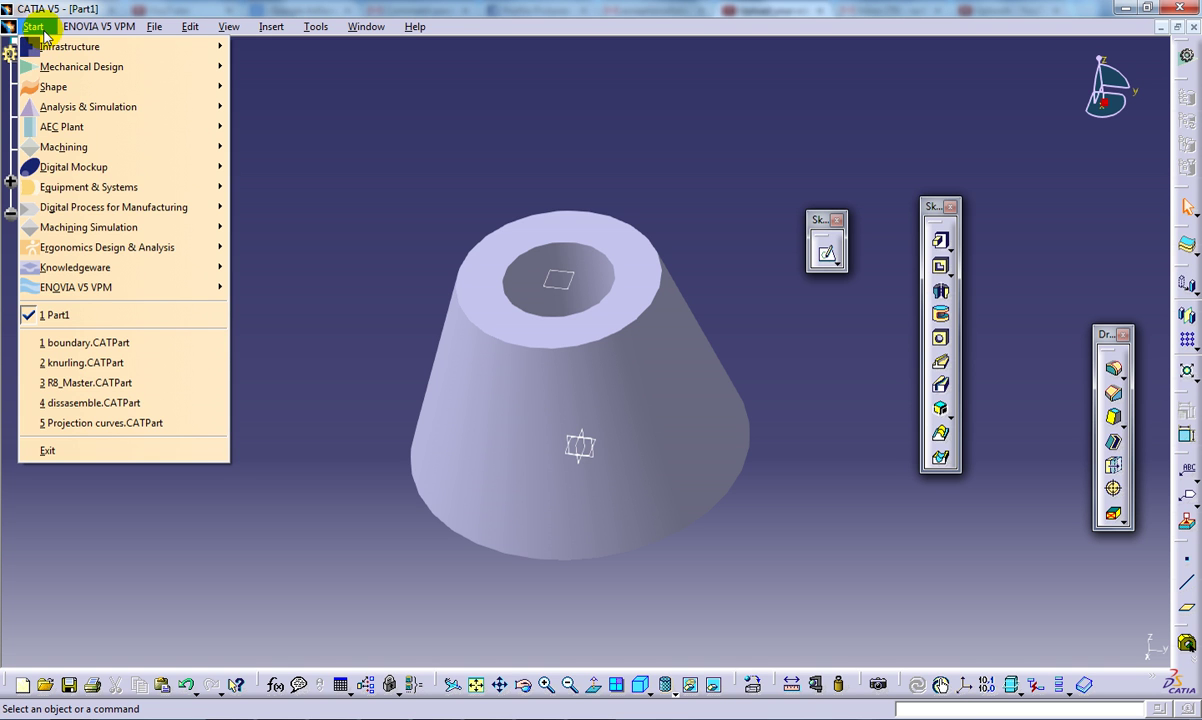
mouse_move(120, 67)
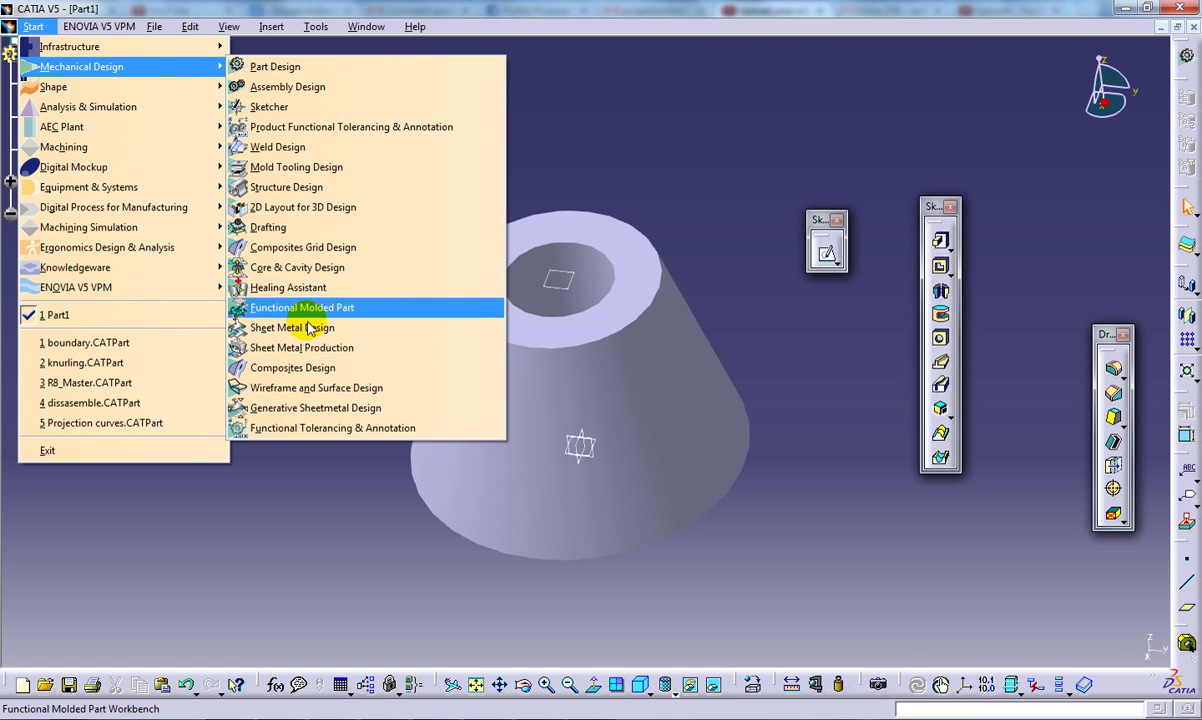
click(317, 387)
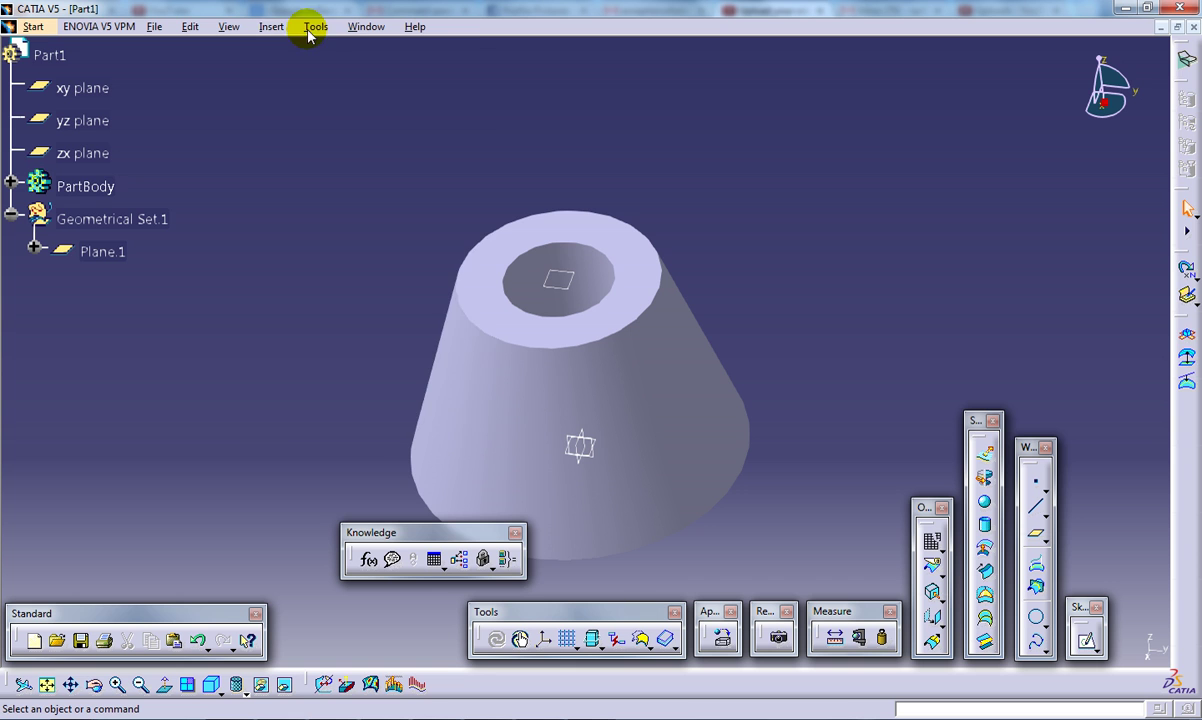
Step: Start an Extract operation with No propagation and select the cone's outer lateral face as the element
click(309, 30)
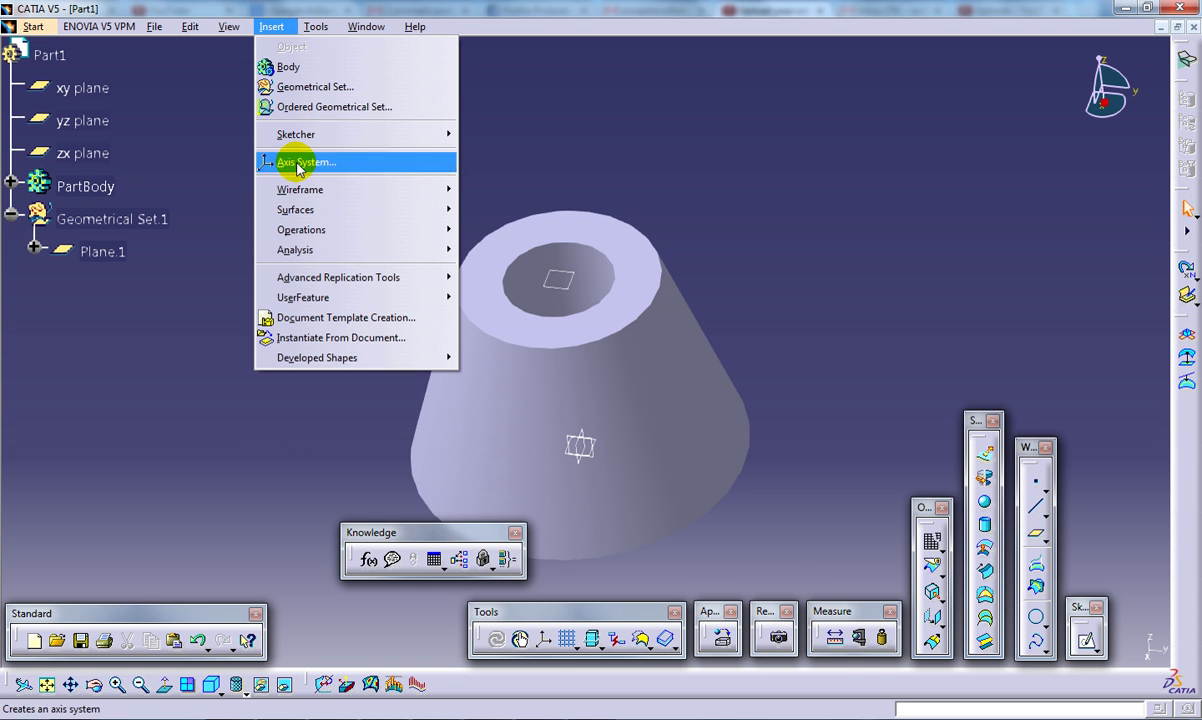
mouse_move(329, 233)
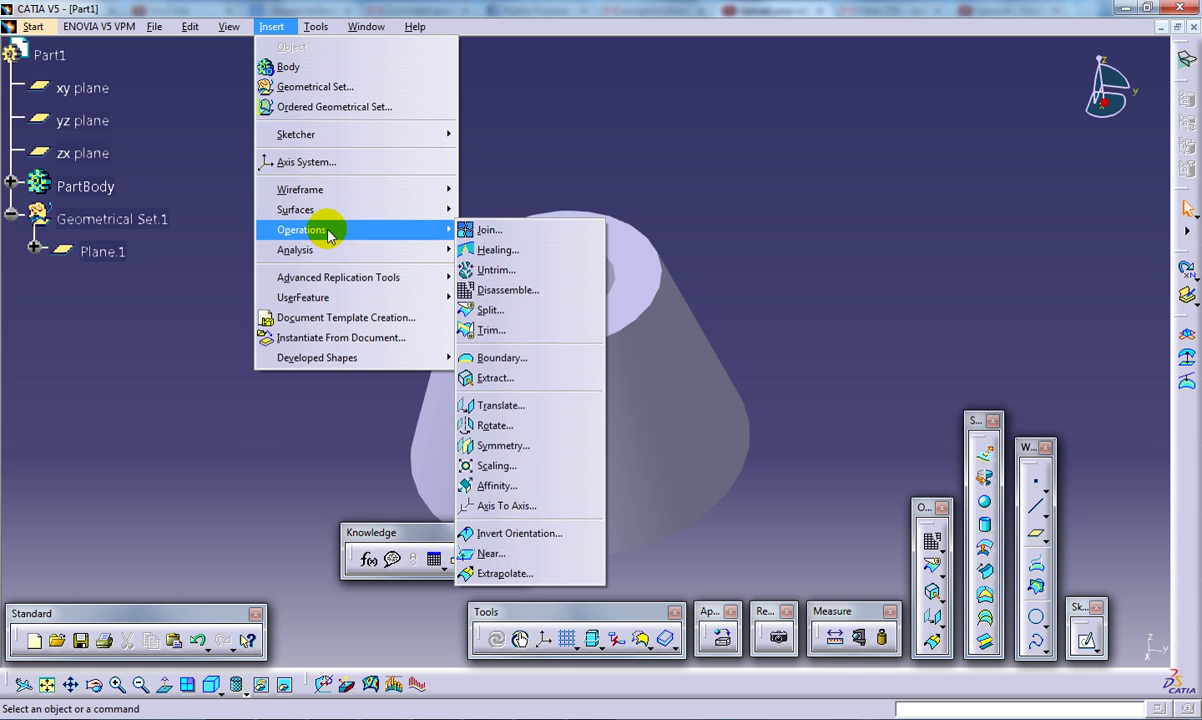
click(495, 377)
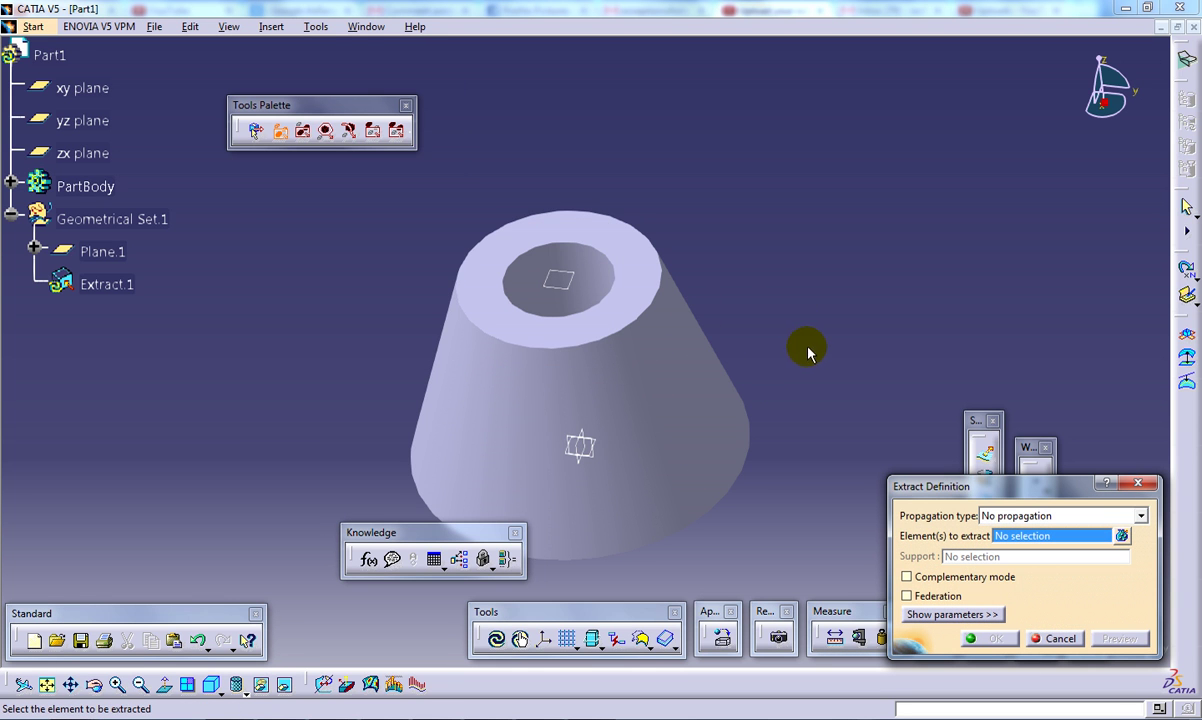
click(640, 400)
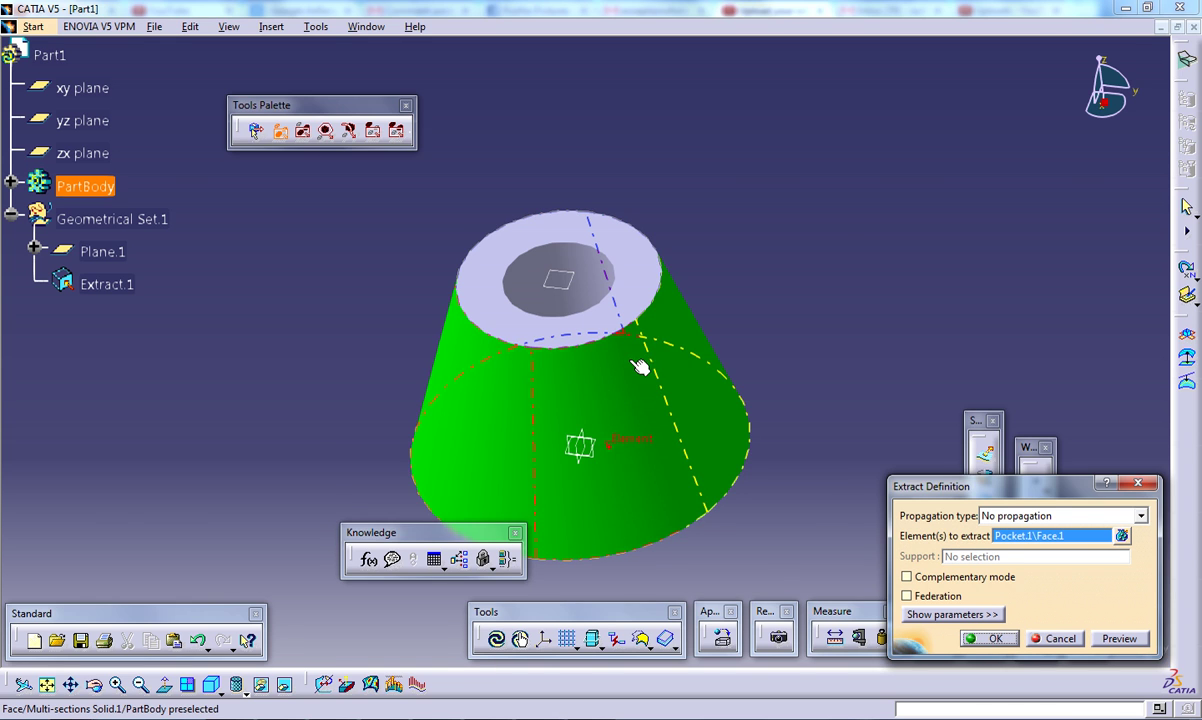
middle_drag(639, 363, 621, 325)
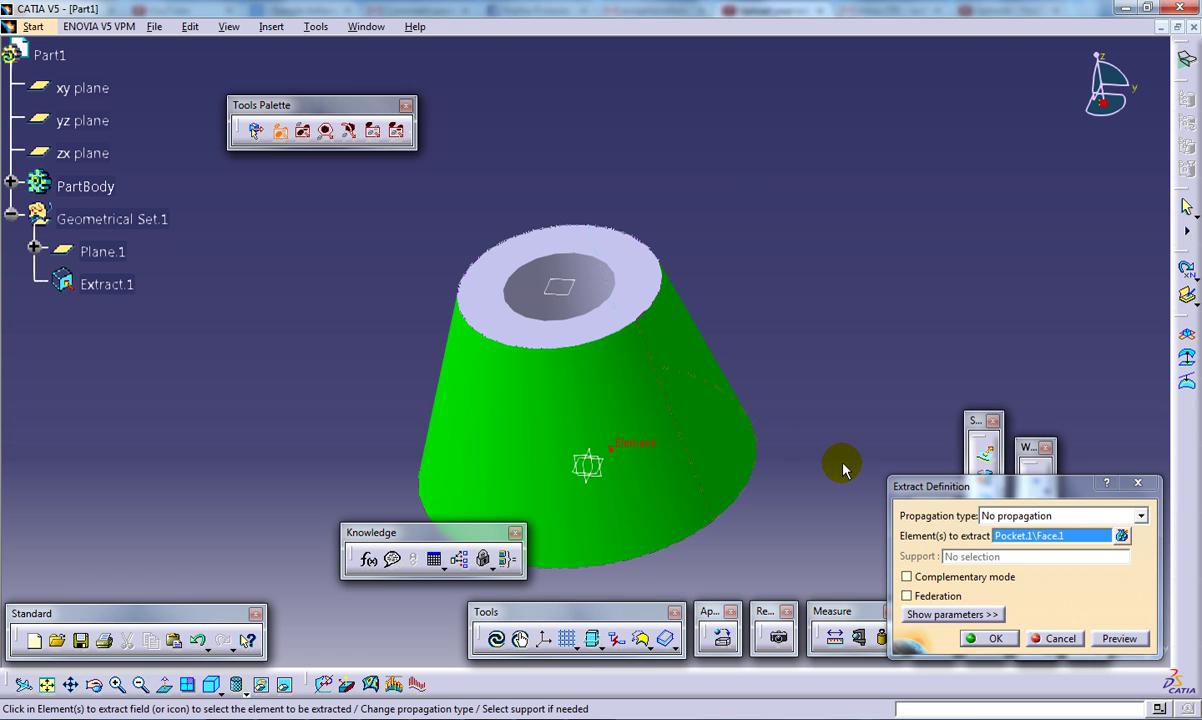
Step: Test Complementary mode on the outer-face Extract by toggling it, then create the extract with that mode enabled
click(906, 577)
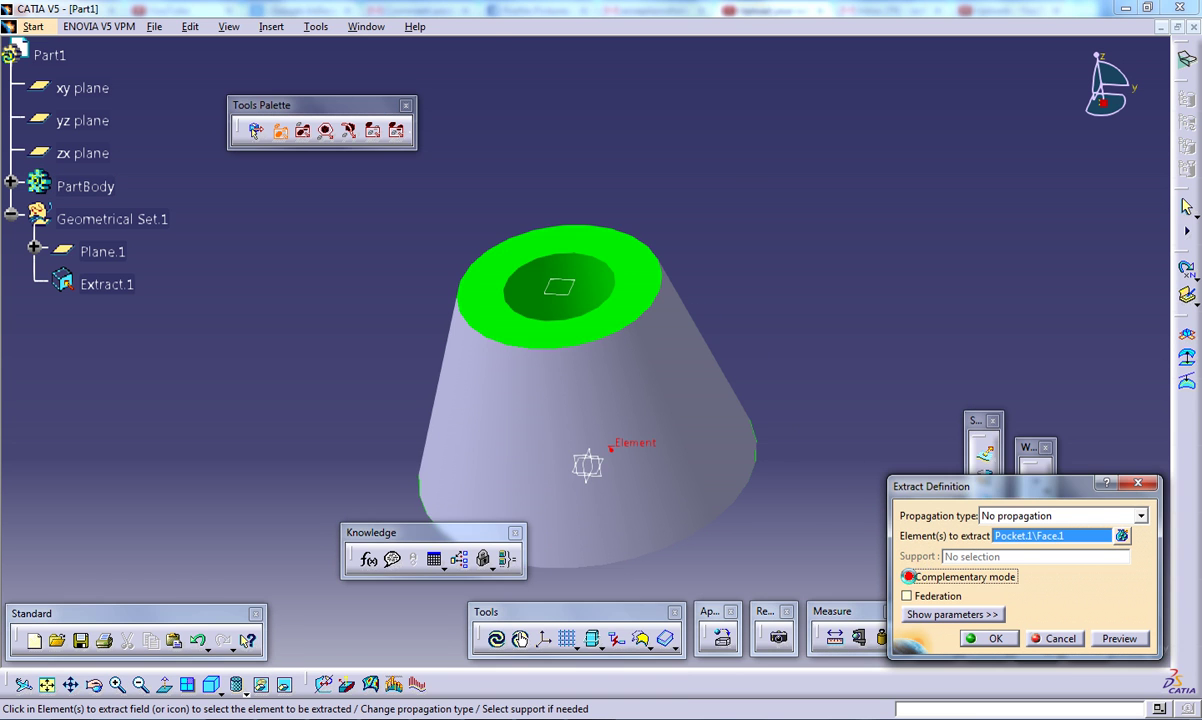
middle_drag(671, 435, 632, 414)
click(907, 578)
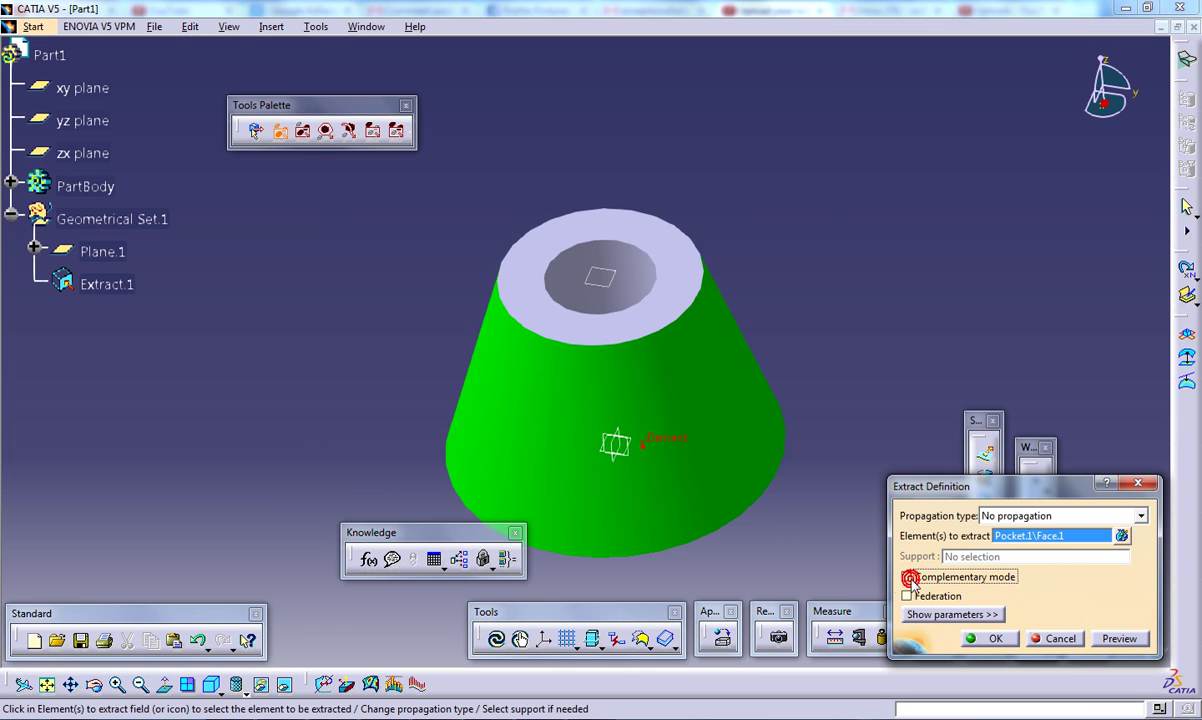
click(907, 578)
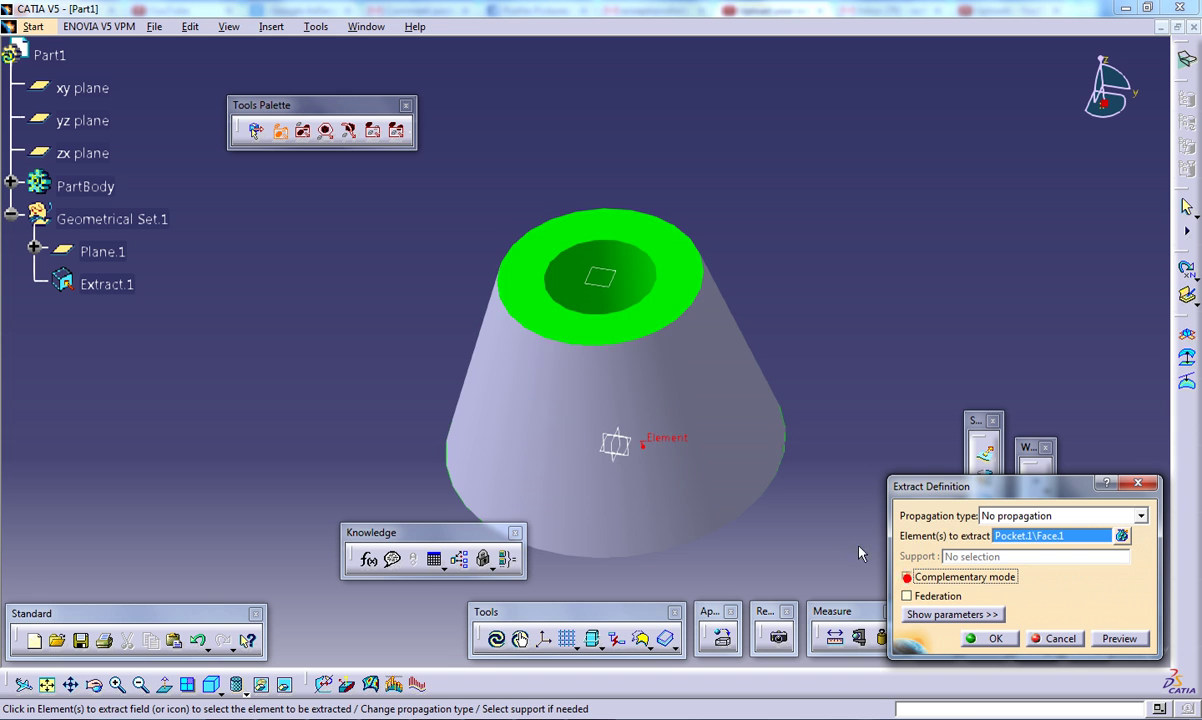
click(994, 641)
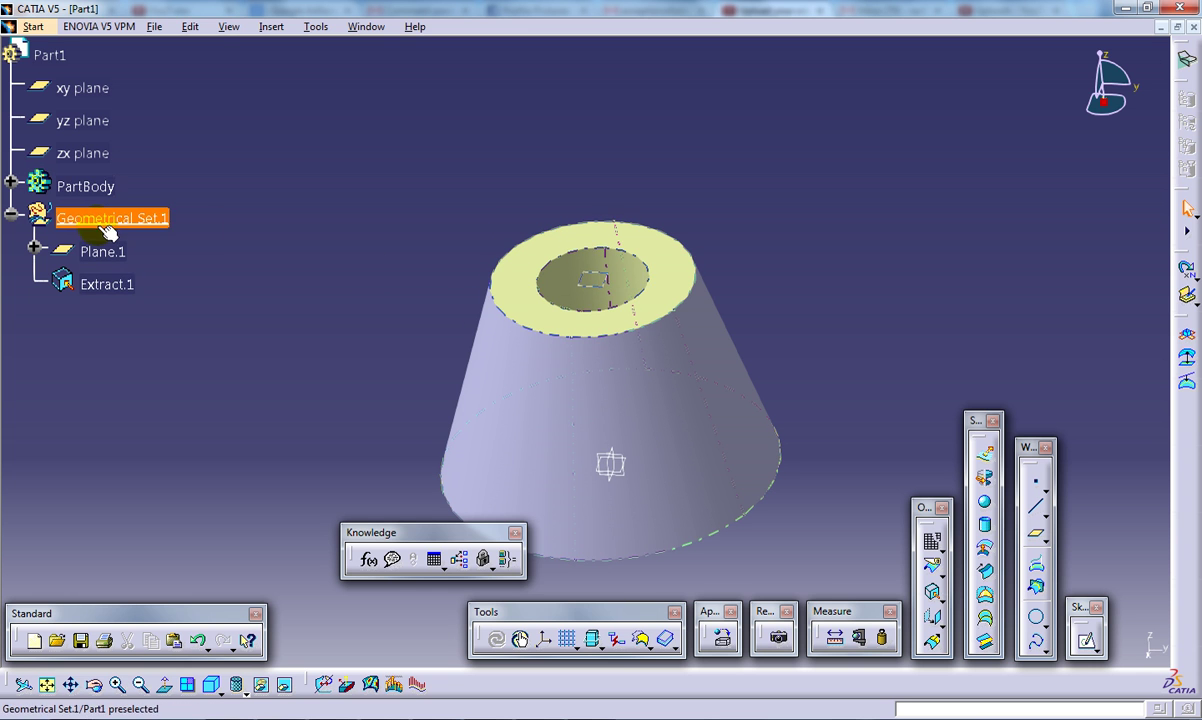
Step: Hide the PartBody to examine the complementary extracted surfaces, and show the body again
right_click(89, 187)
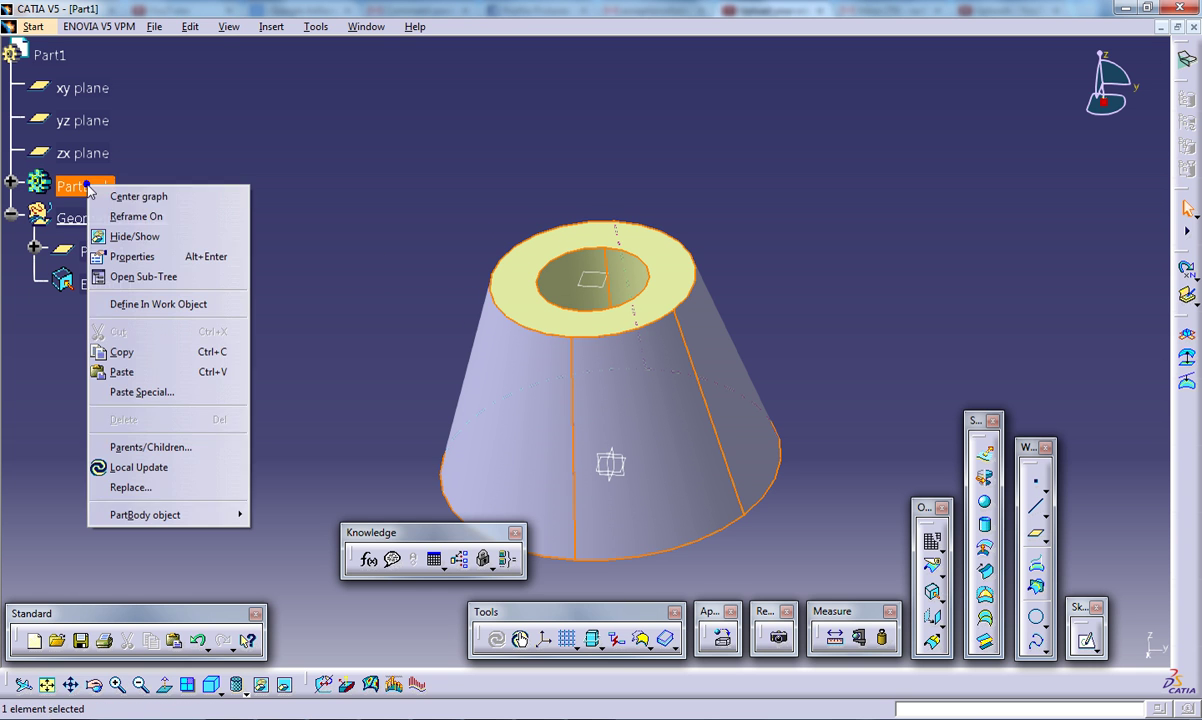
click(157, 243)
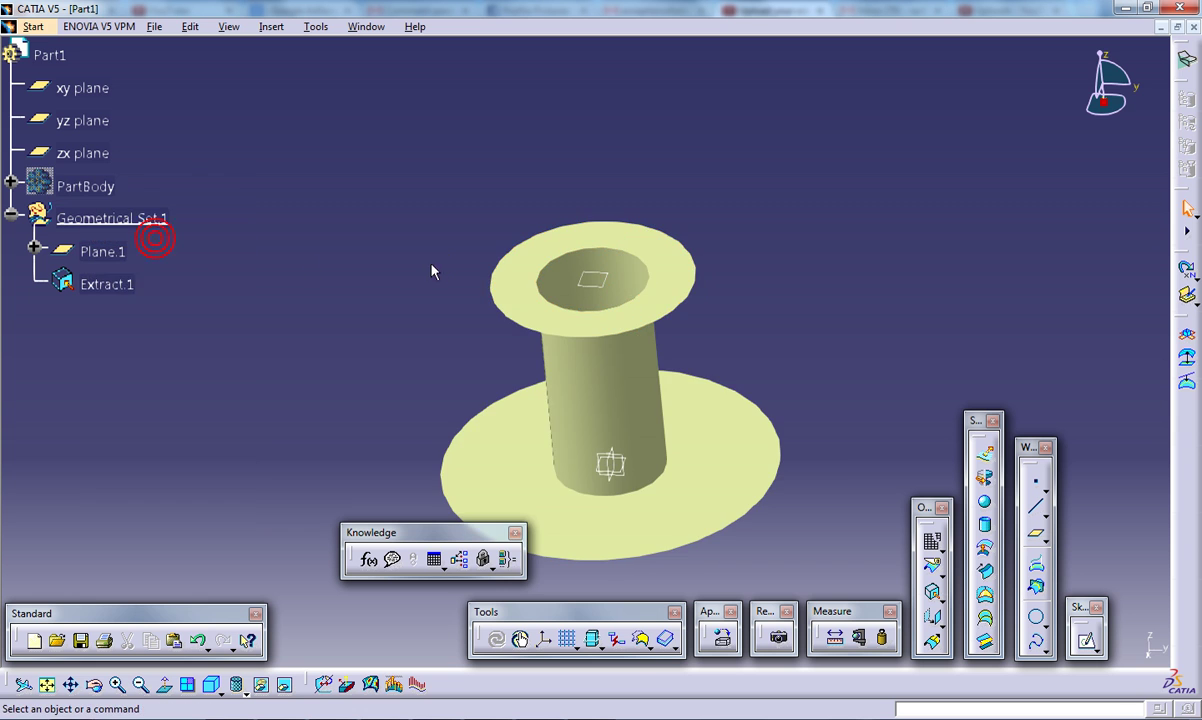
mouse_move(572, 300)
middle_down()
mouse_move(569, 206)
mouse_move(572, 290)
middle_up()
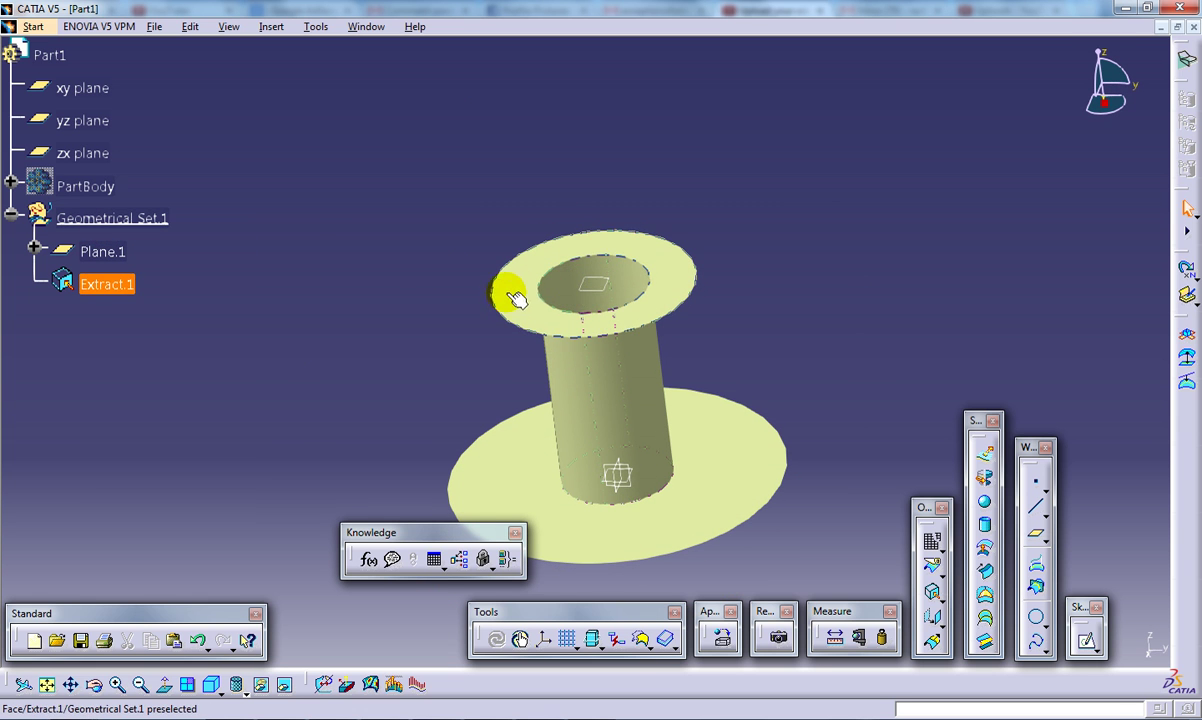
click(440, 275)
click(75, 188)
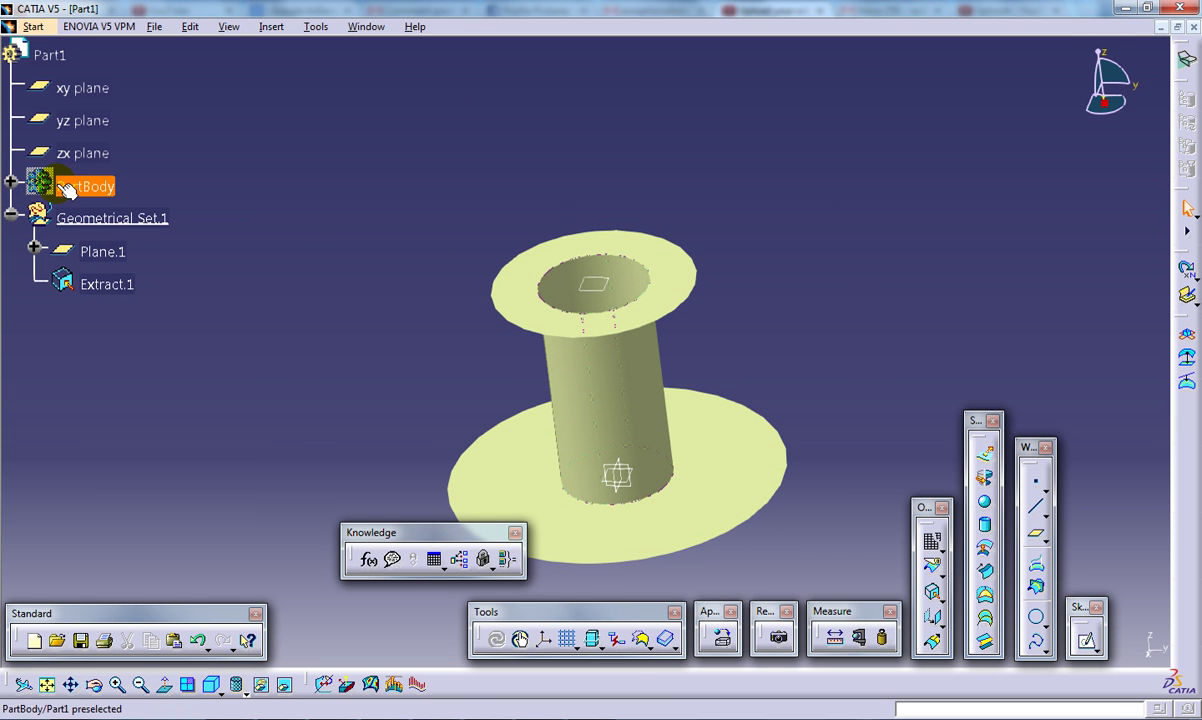
right_click(60, 190)
click(115, 241)
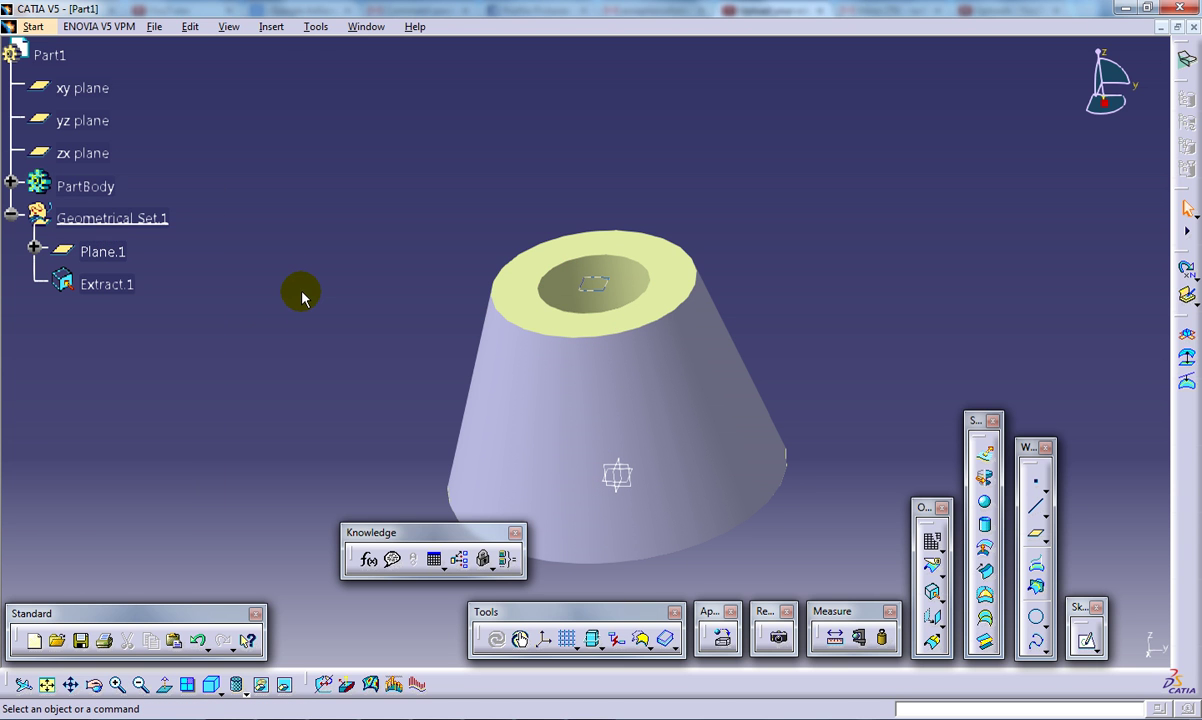
Step: Undo the complementary extract, the pocket and the circle sketch so only the solid truncated cone remains
key(ctrl+z)
key(ctrl+z)
key(ctrl+z)
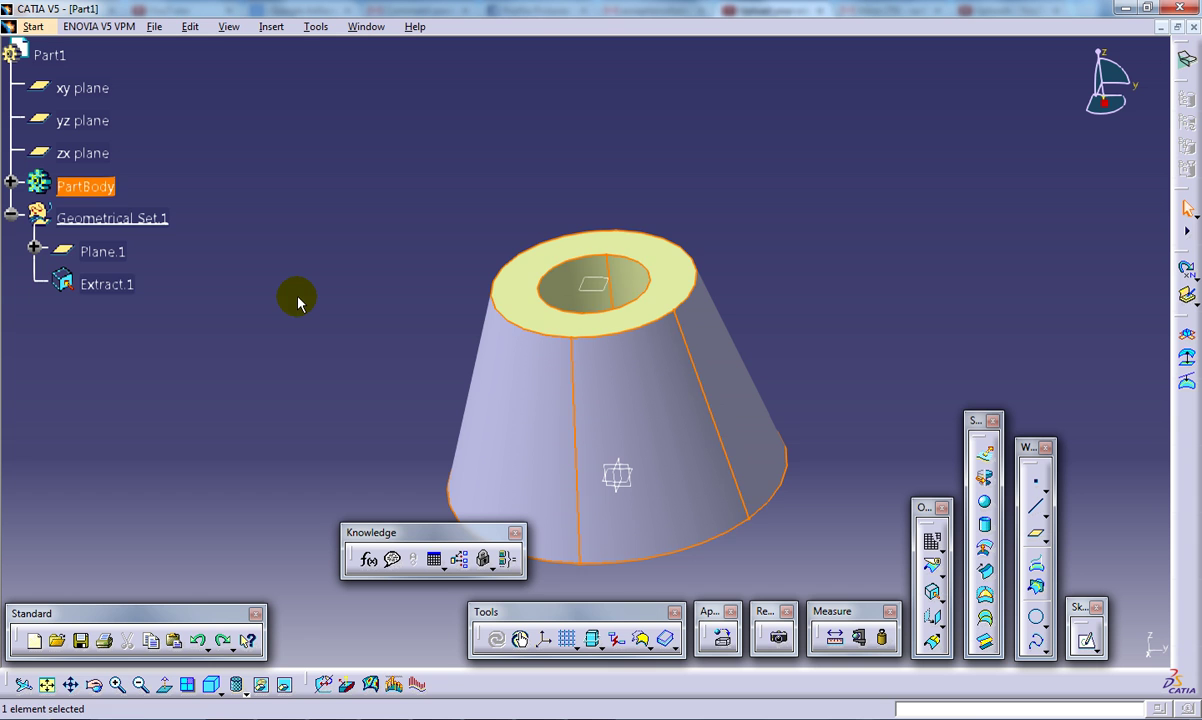
click(296, 295)
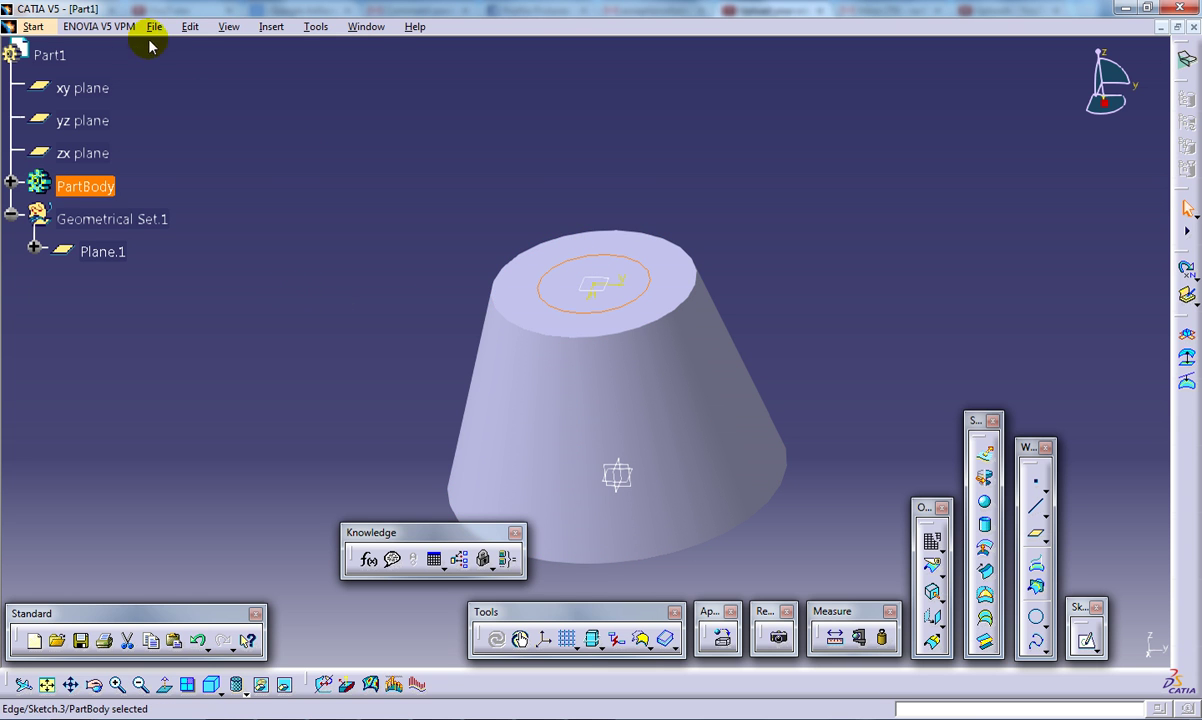
click(190, 26)
click(208, 68)
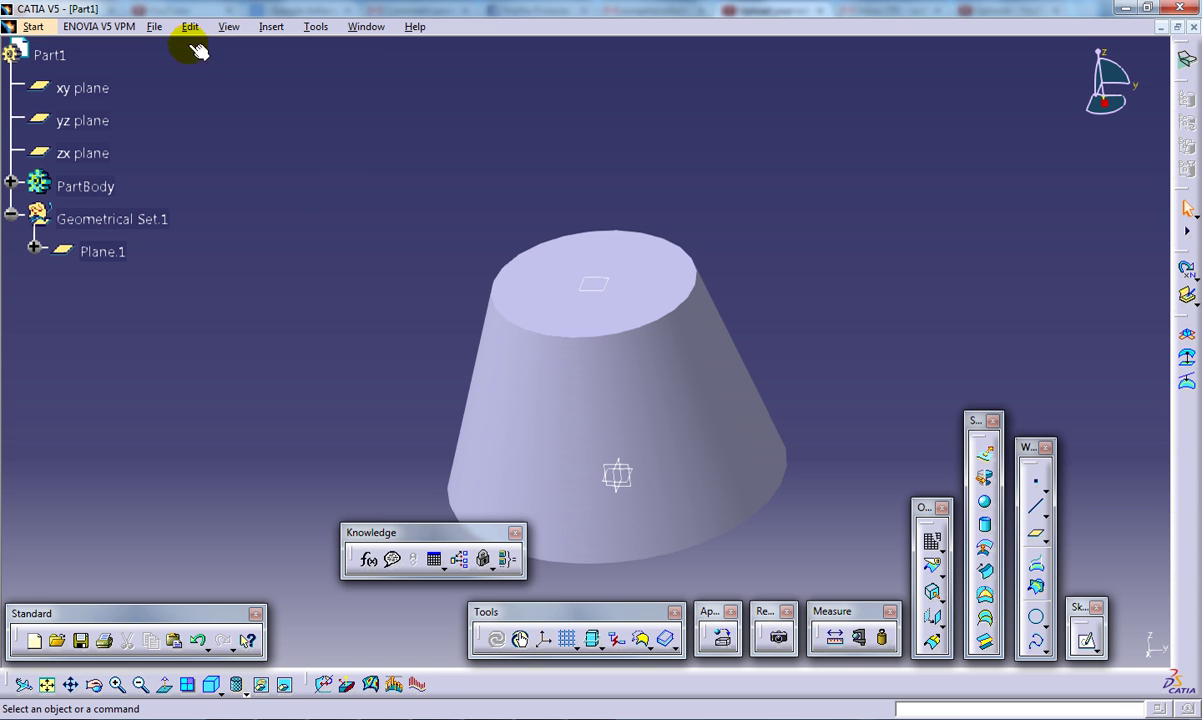
click(190, 26)
click(212, 68)
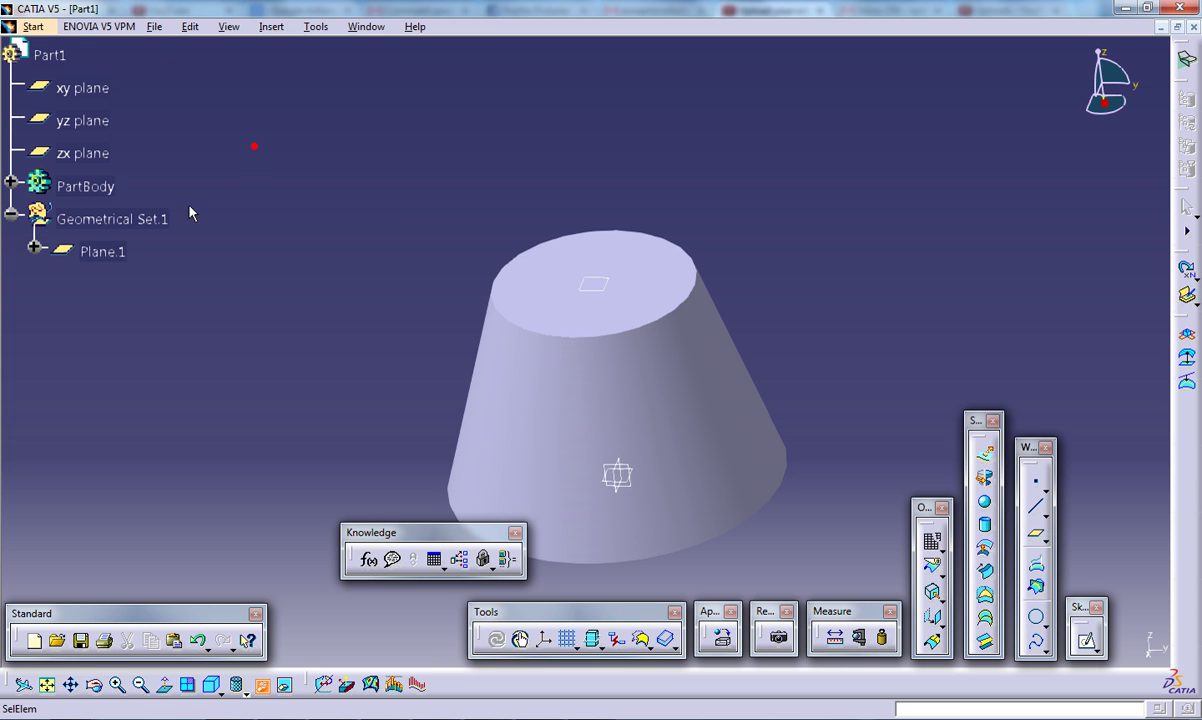
Step: Switch the part to the Part Design workbench and hide the offset plane on the cone's top
click(33, 26)
mouse_move(110, 64)
click(268, 64)
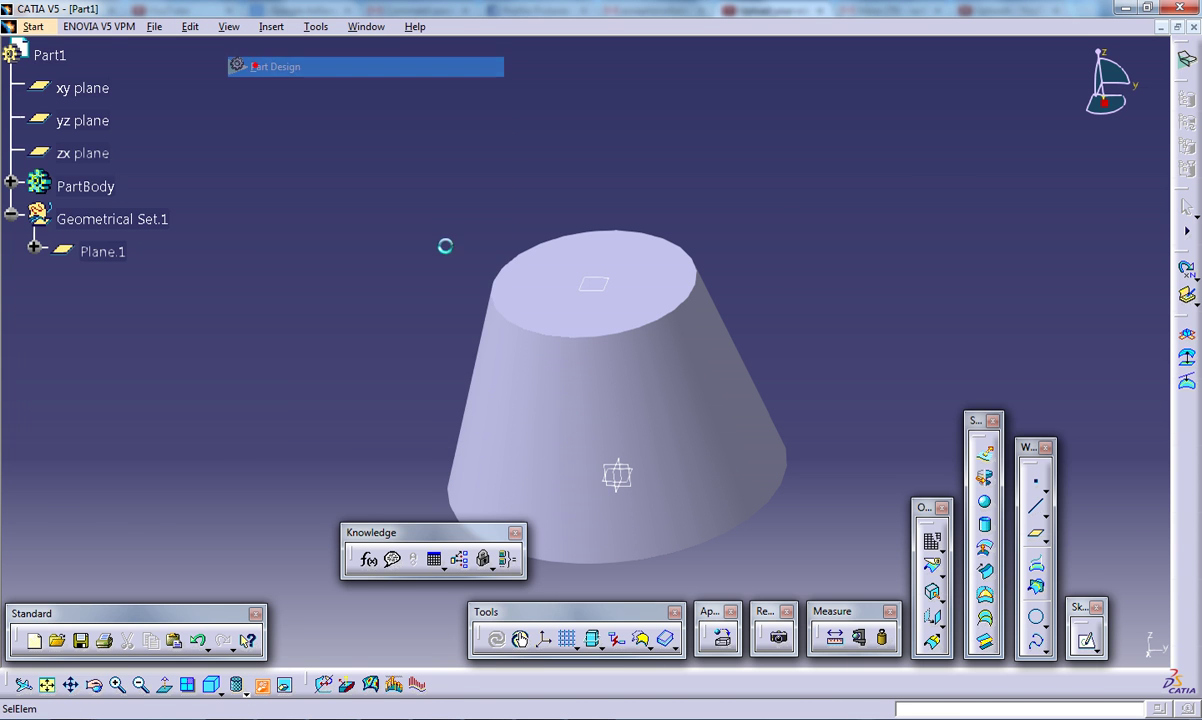
click(603, 290)
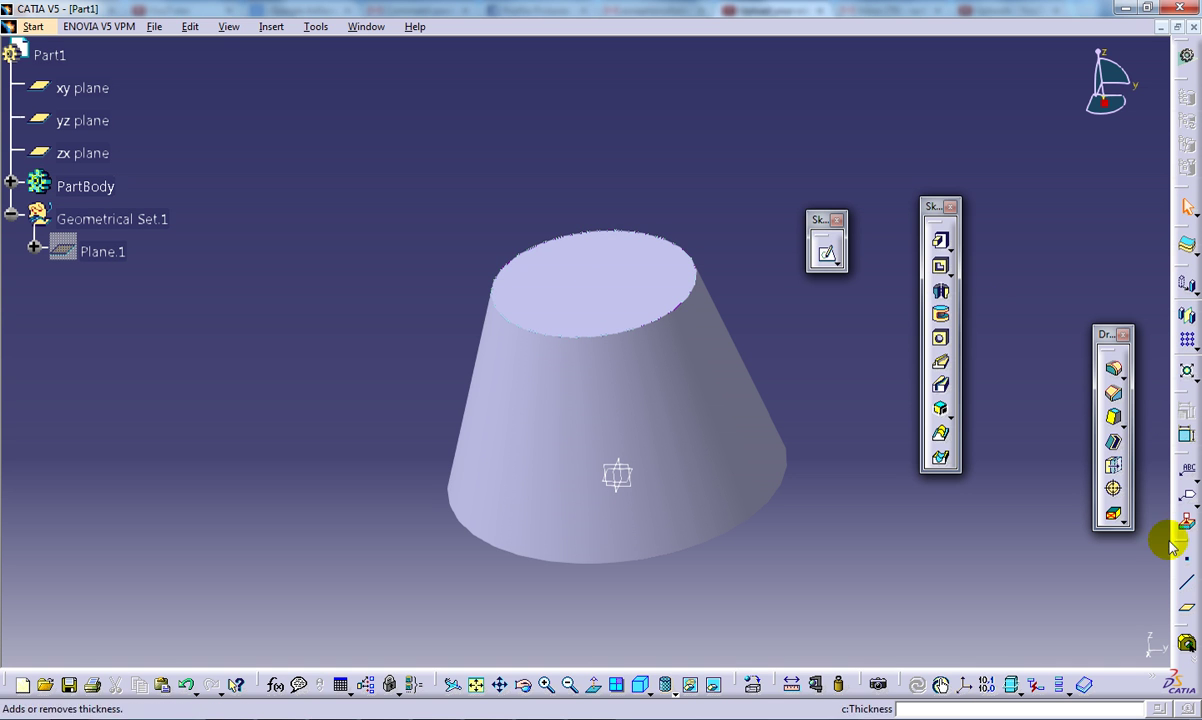
Step: Sketch a small circle centred on the origin on the cone's top face and finish the sketch
click(827, 253)
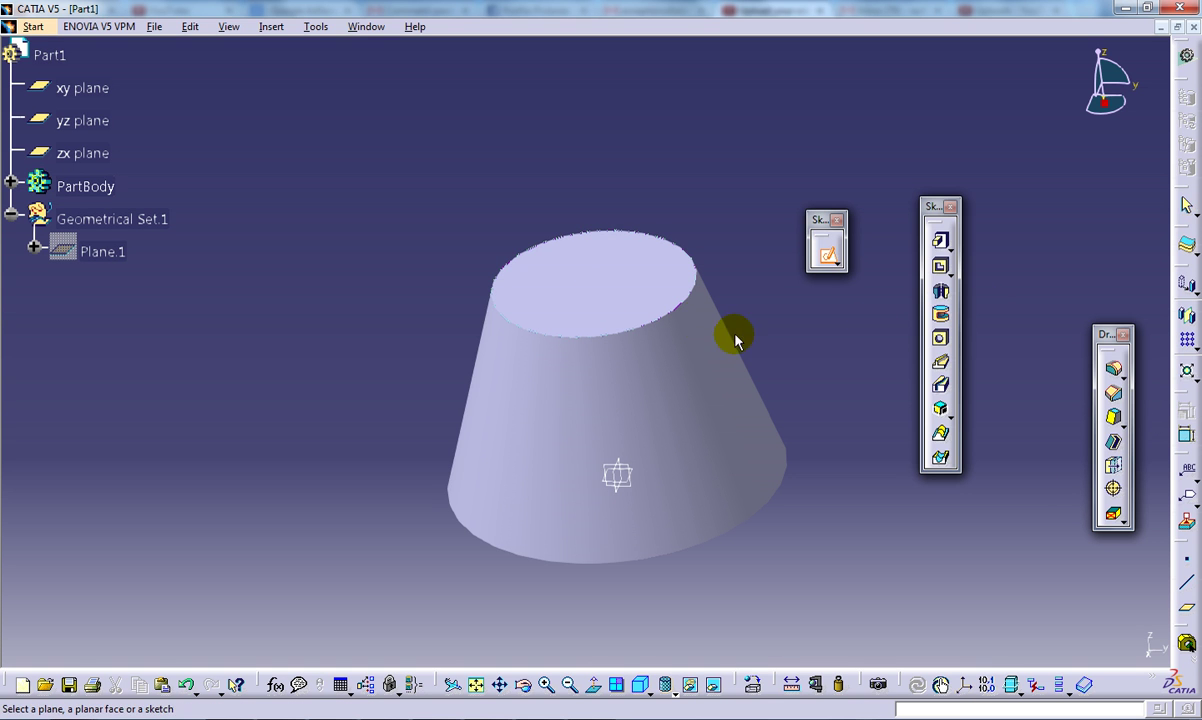
click(620, 289)
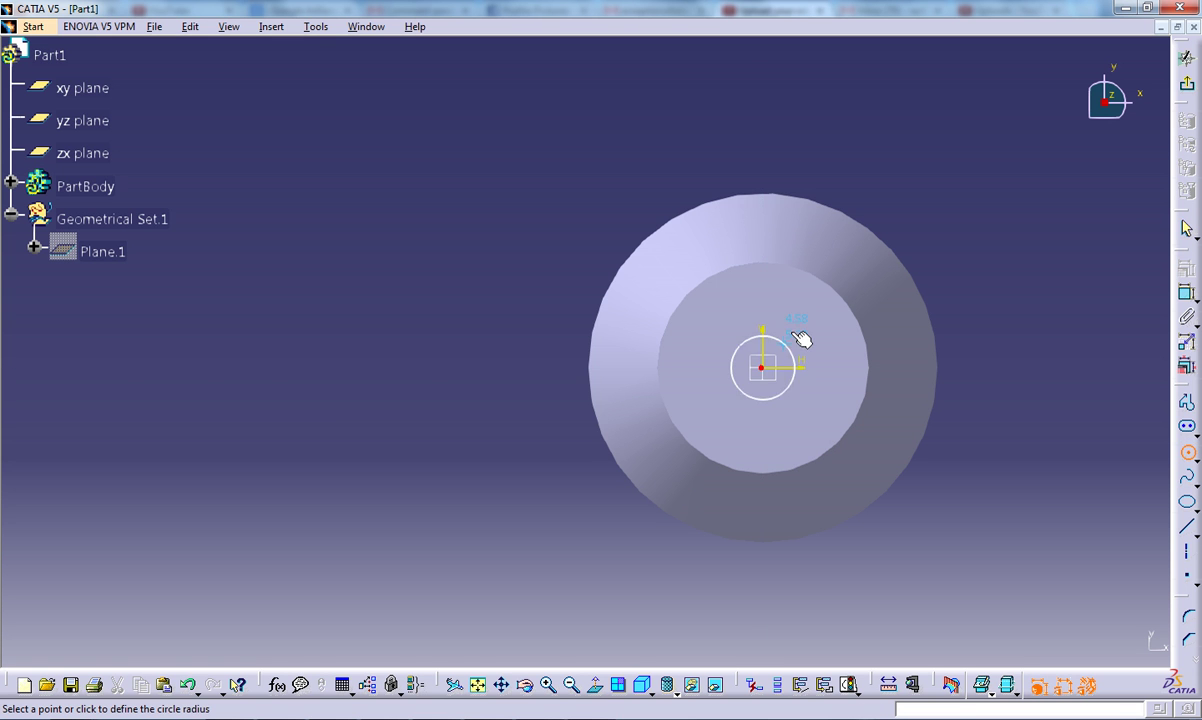
click(1188, 92)
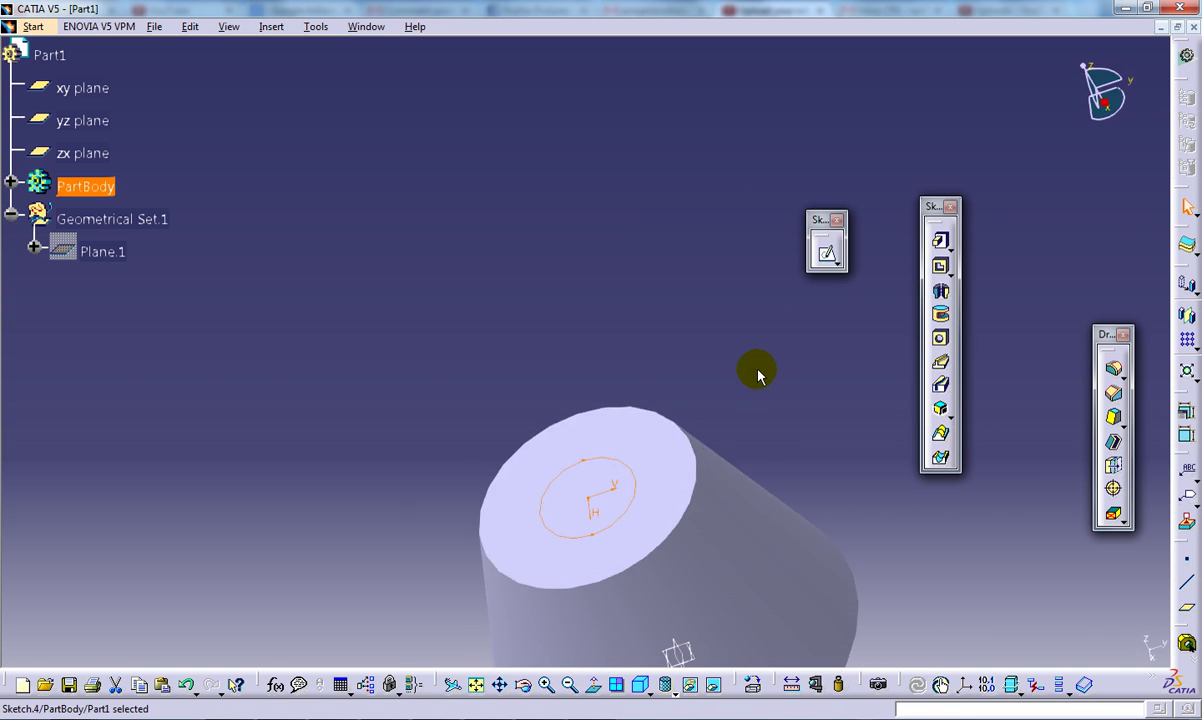
Step: Cut a pocket from the new top-face circle through the cone, with its limit type set to Up to next
click(939, 264)
click(920, 180)
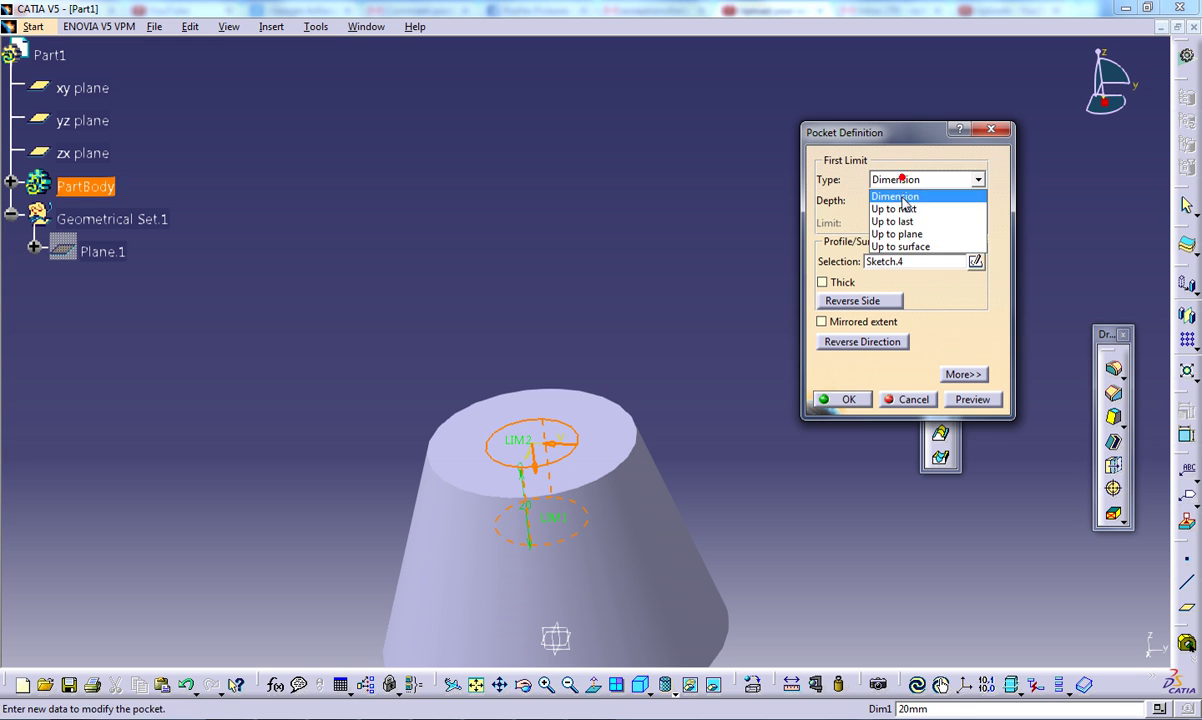
click(905, 209)
click(850, 399)
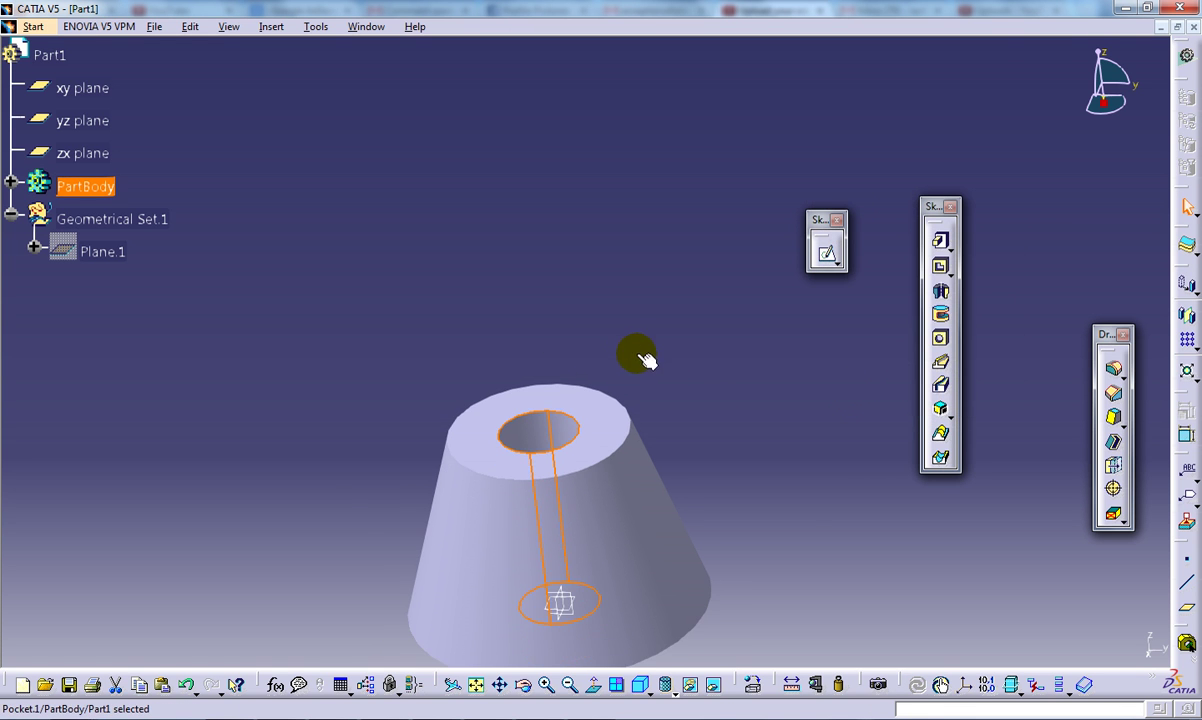
middle_drag(644, 357, 676, 400)
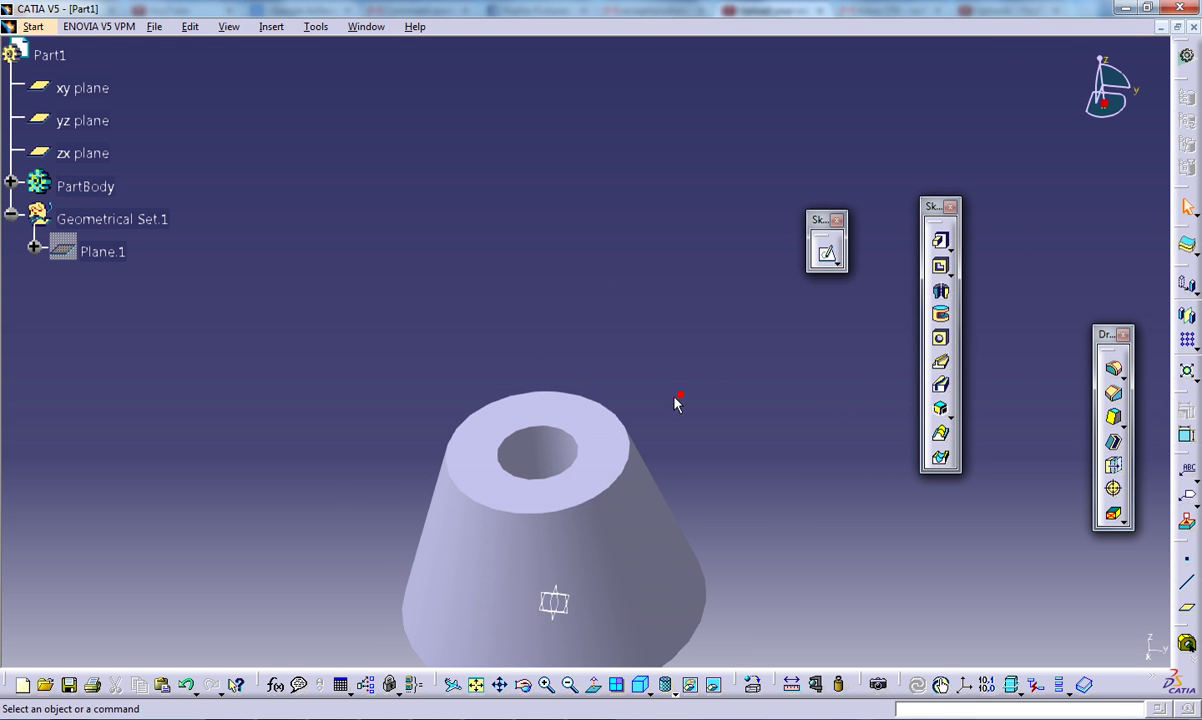
Step: Return the part to the Wireframe and Surface Design workbench
click(33, 26)
mouse_move(82, 66)
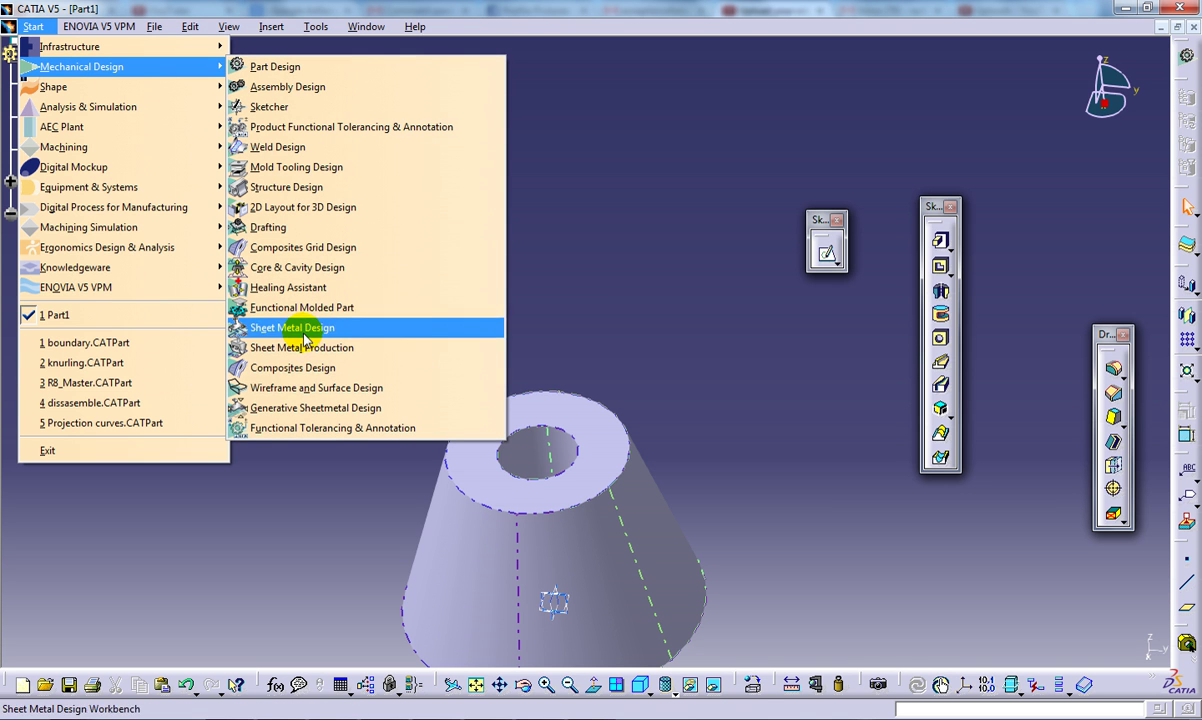
click(328, 389)
middle_drag(504, 341, 502, 172)
Step: Start an Extract with No propagation and add the cone's top face and outer lateral face to its element list
click(316, 27)
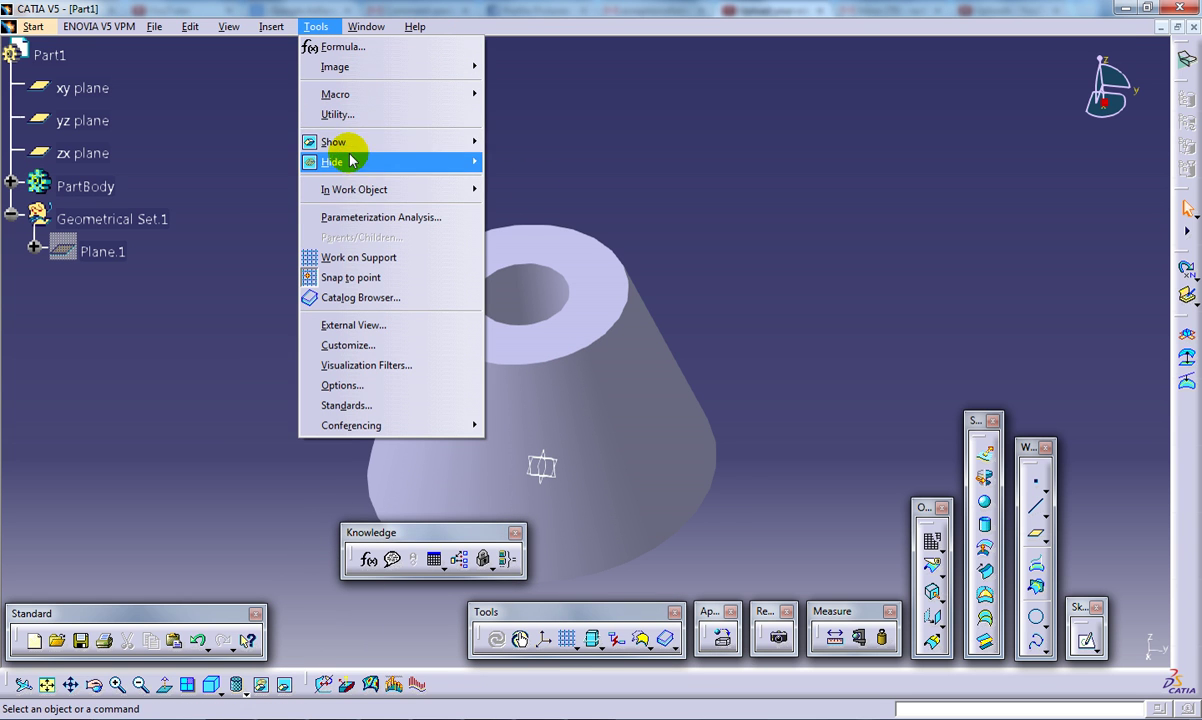
mouse_move(281, 24)
click(299, 230)
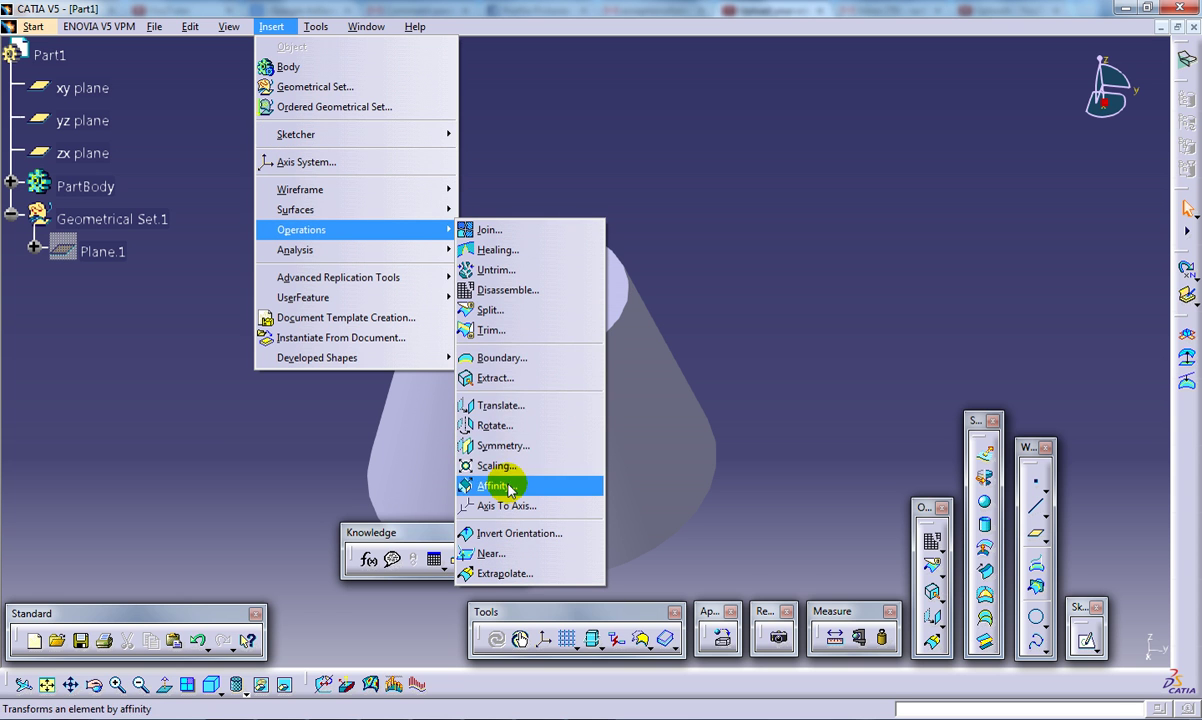
click(492, 378)
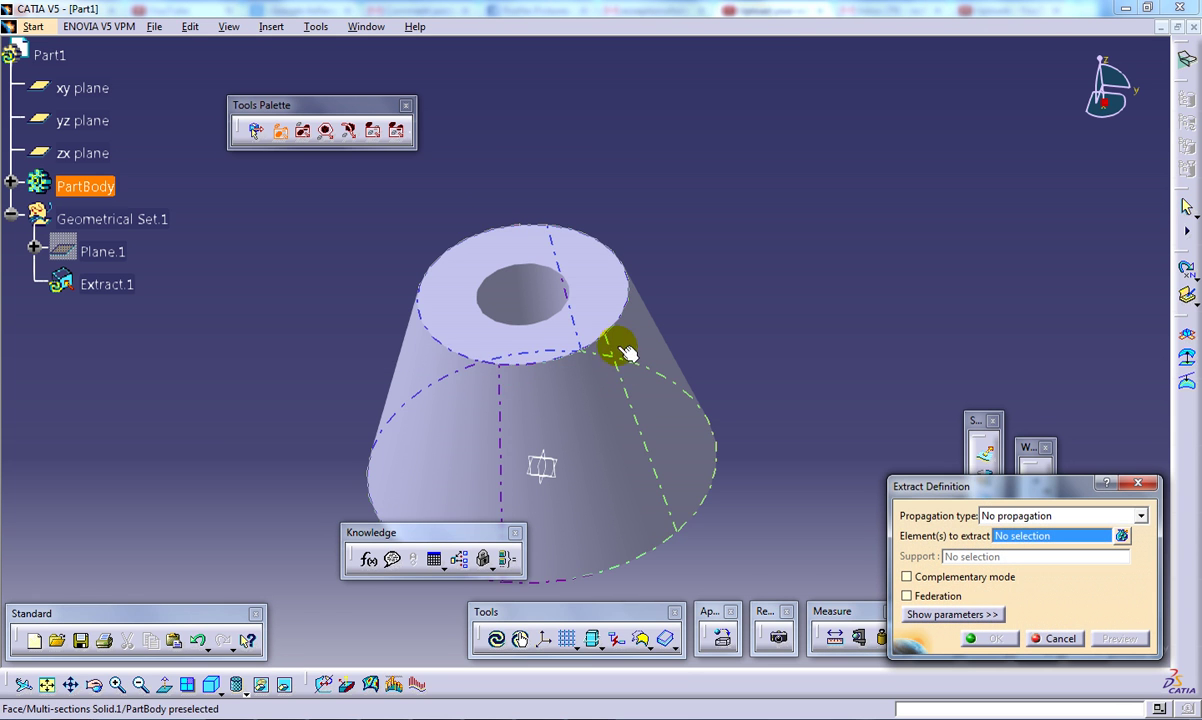
click(1123, 536)
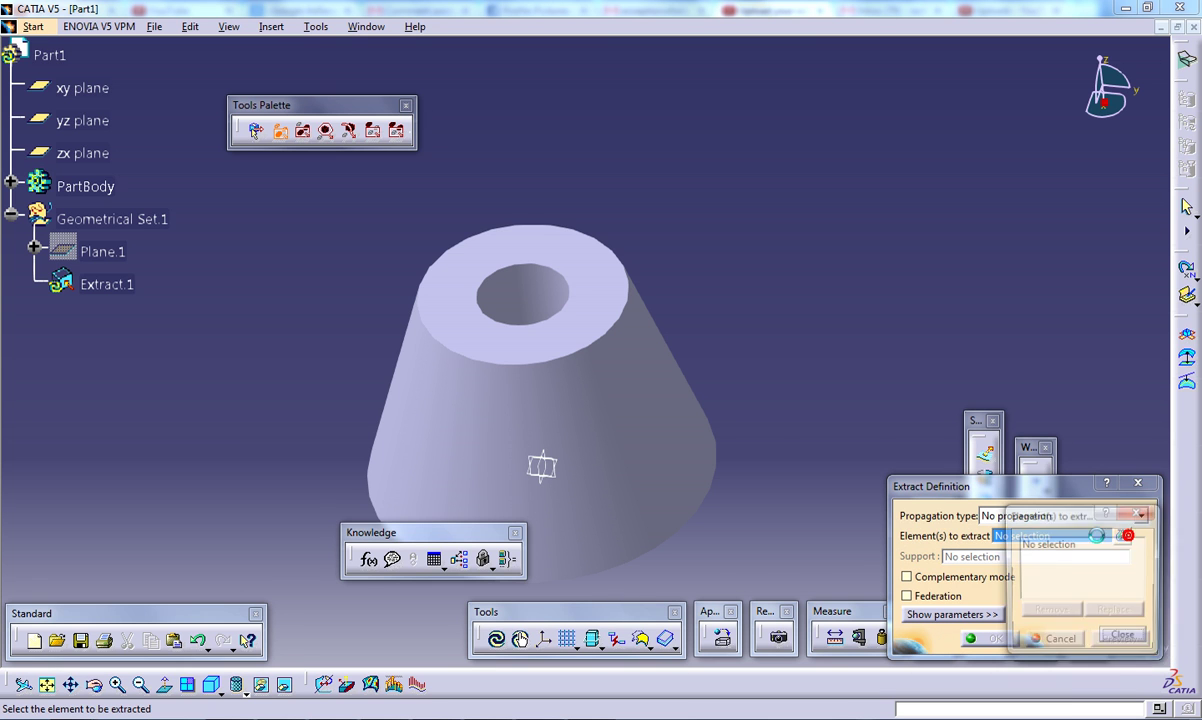
click(565, 328)
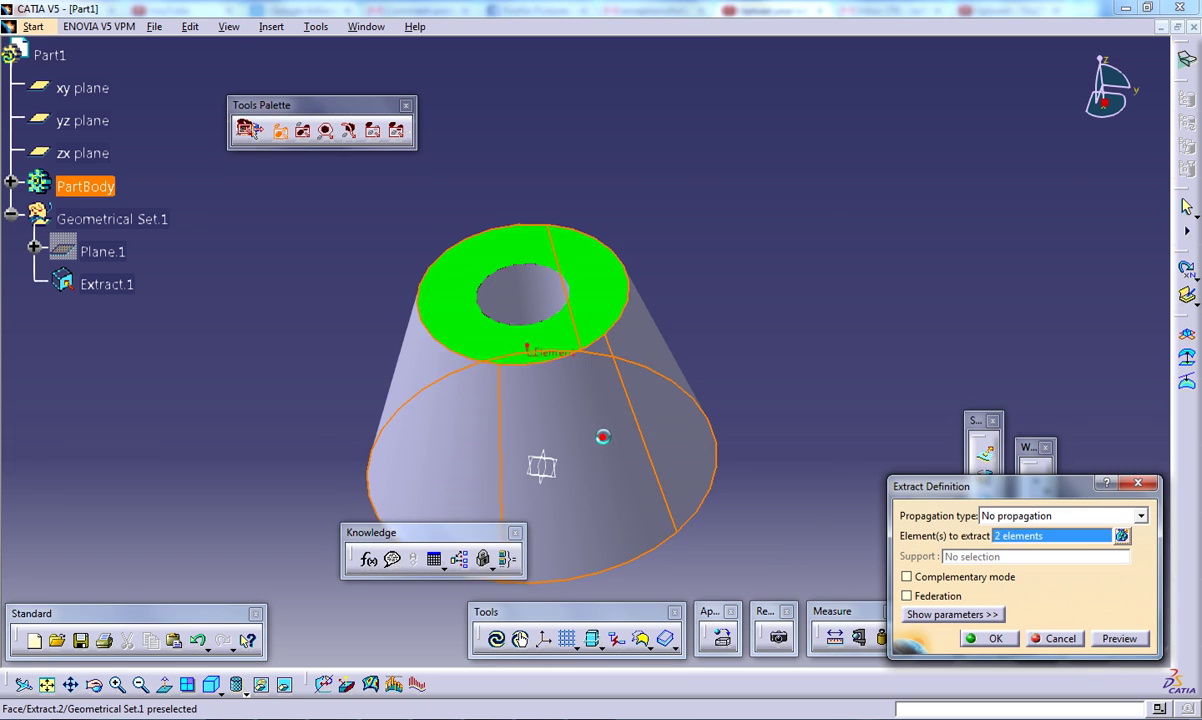
middle_drag(588, 459, 563, 148)
middle_drag(558, 245, 639, 480)
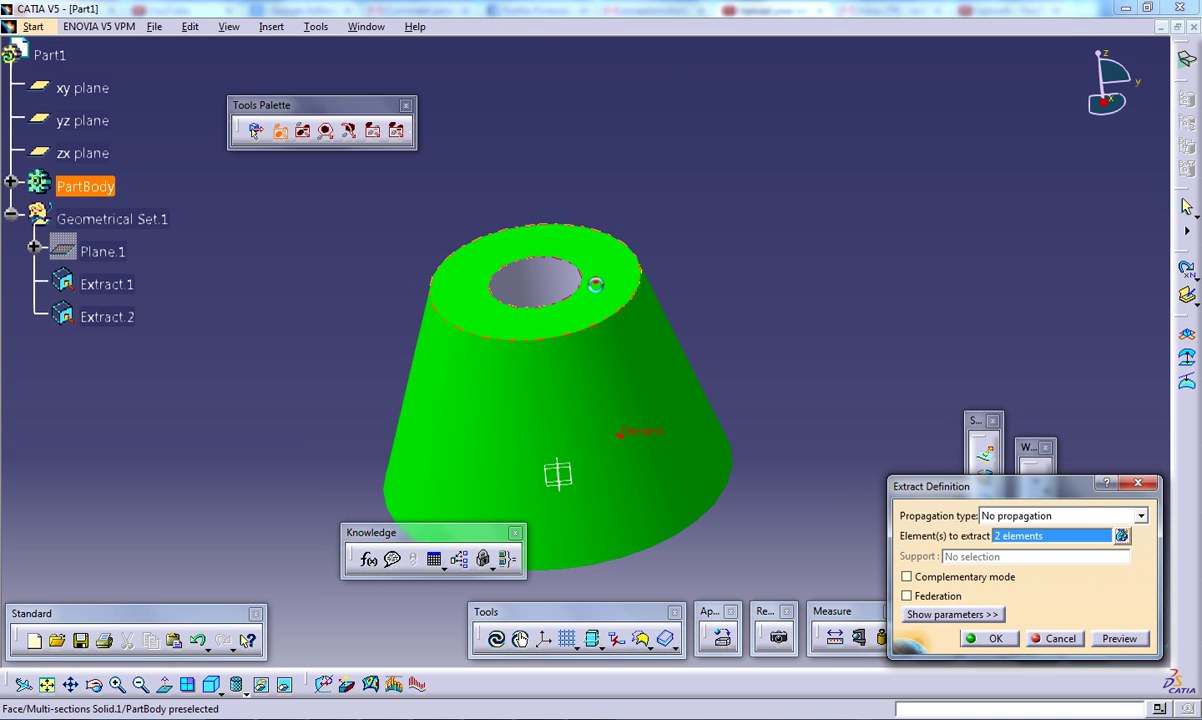
Step: Clear the Extract selection and extract the cone's bottom face, inner hole face and outer lateral face together
right_click(1063, 537)
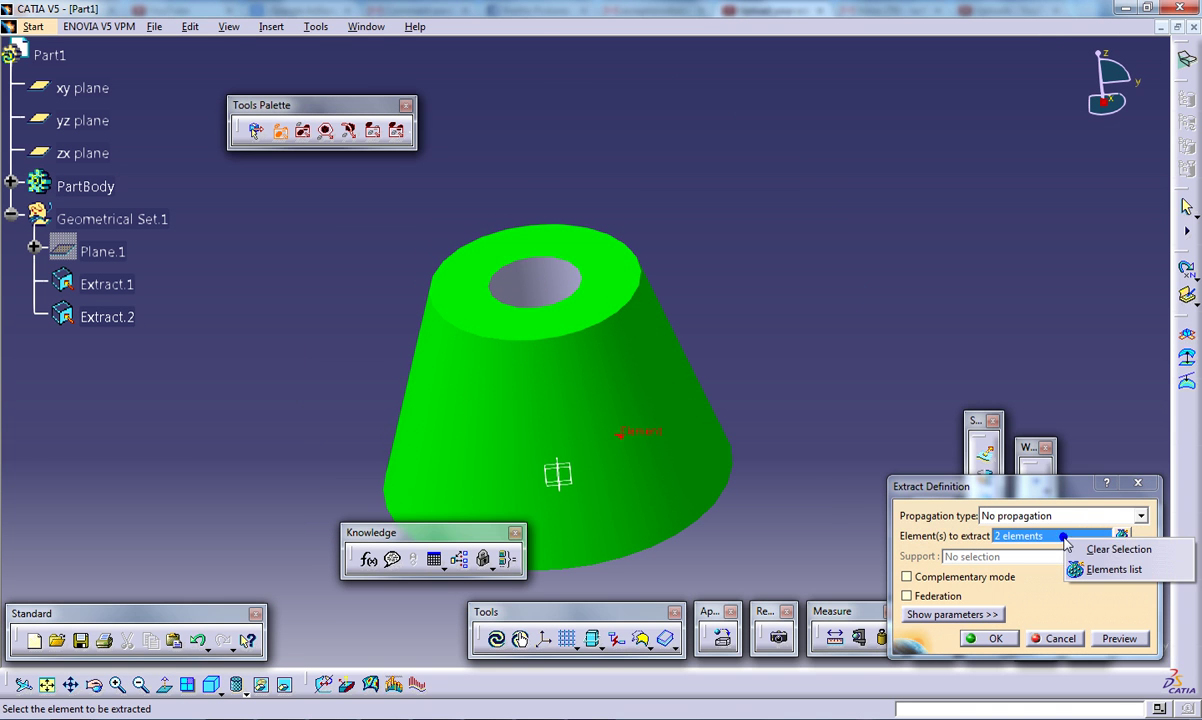
click(1110, 550)
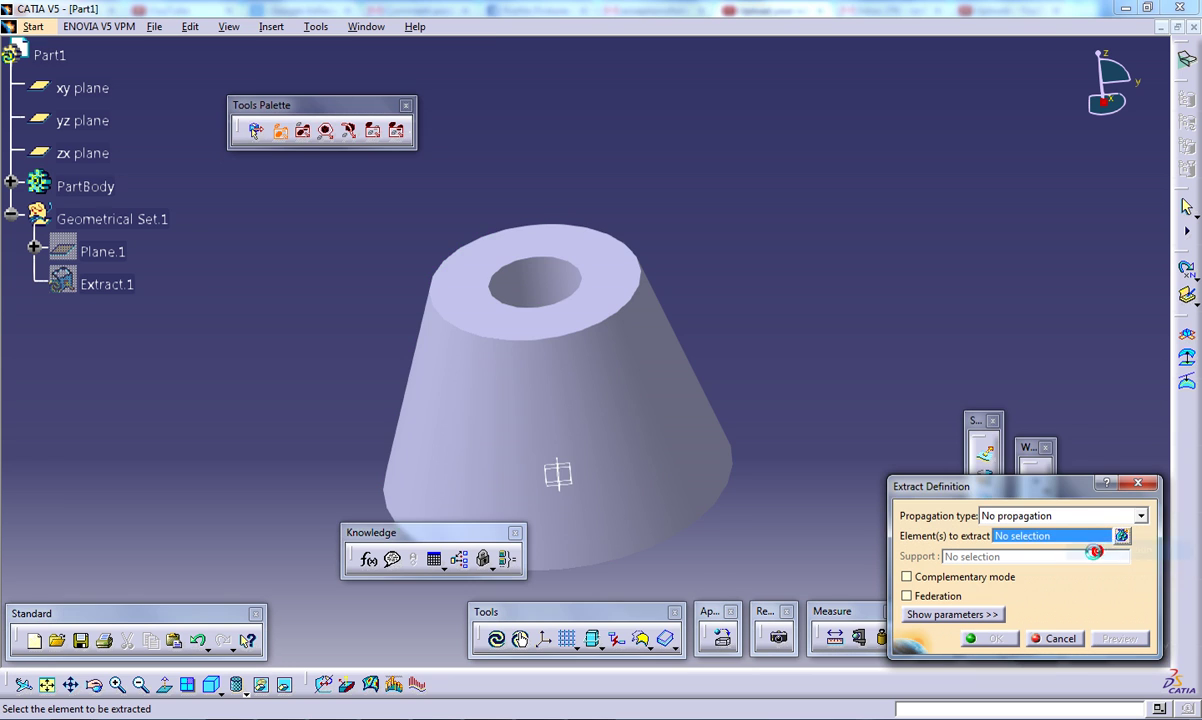
middle_drag(608, 370, 590, 92)
click(648, 402)
click(641, 401)
click(572, 382)
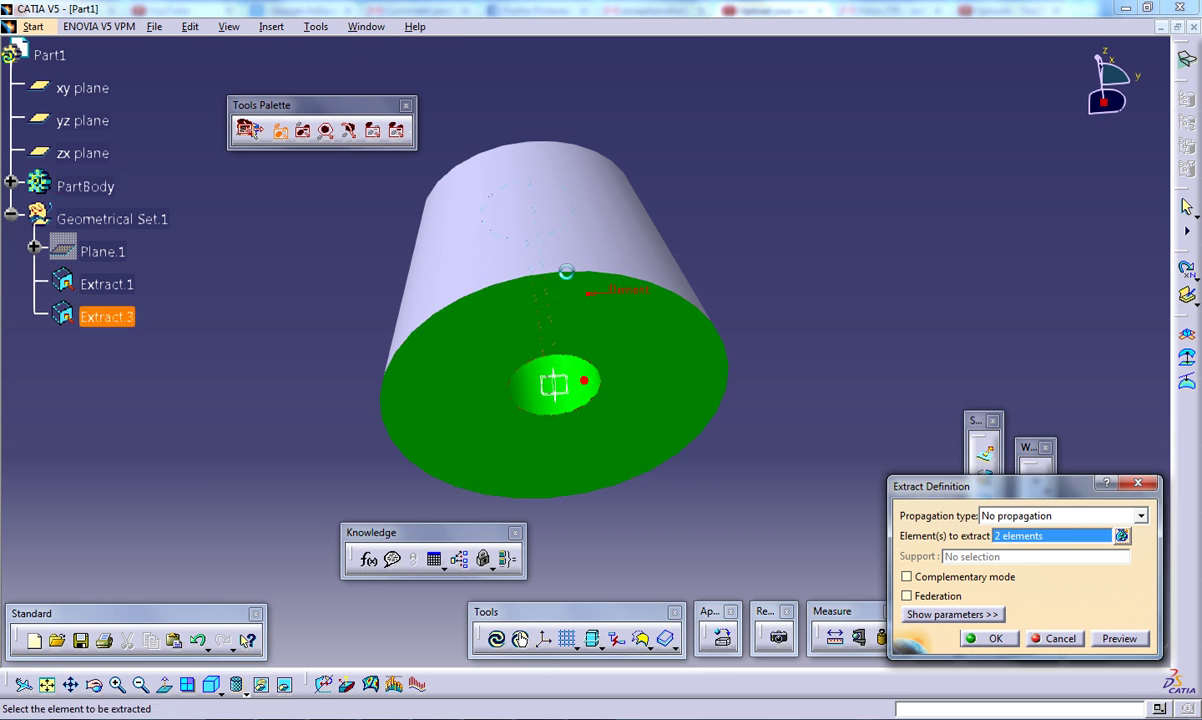
middle_drag(572, 382, 692, 550)
click(649, 410)
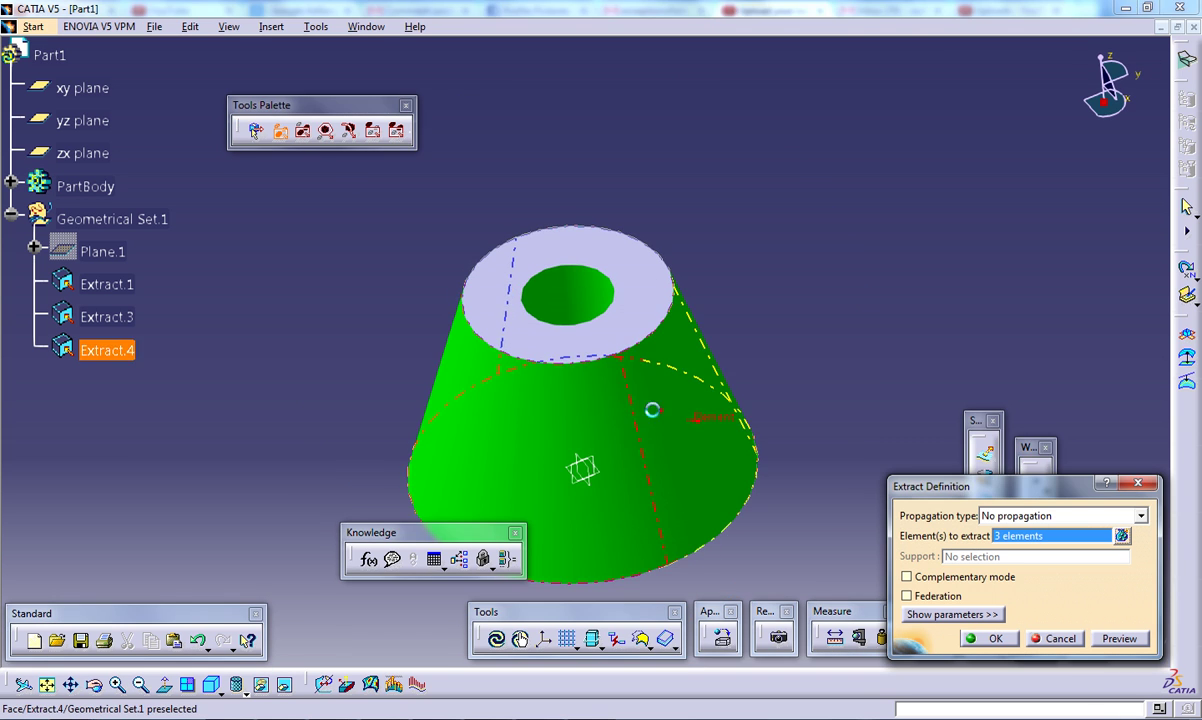
mouse_move(649, 410)
middle_down()
mouse_move(596, 384)
mouse_move(653, 447)
mouse_move(660, 420)
middle_up()
click(988, 639)
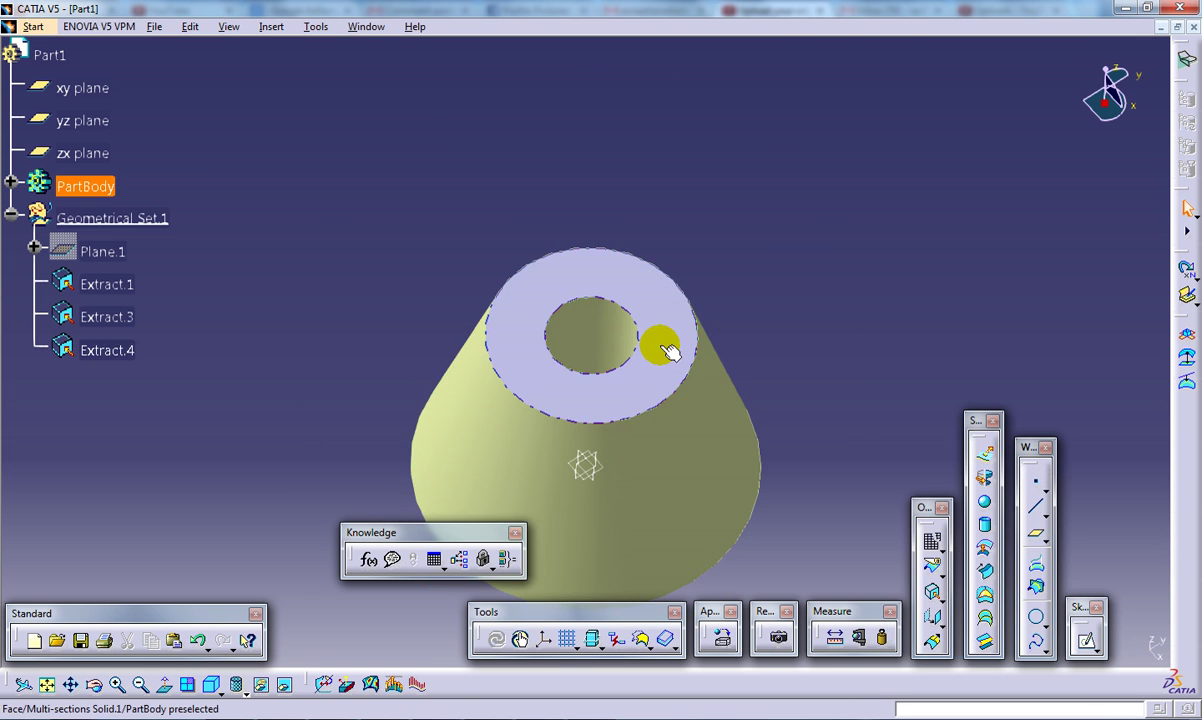
Step: Hide the PartBody and inspect the three extracted surfaces
right_click(100, 185)
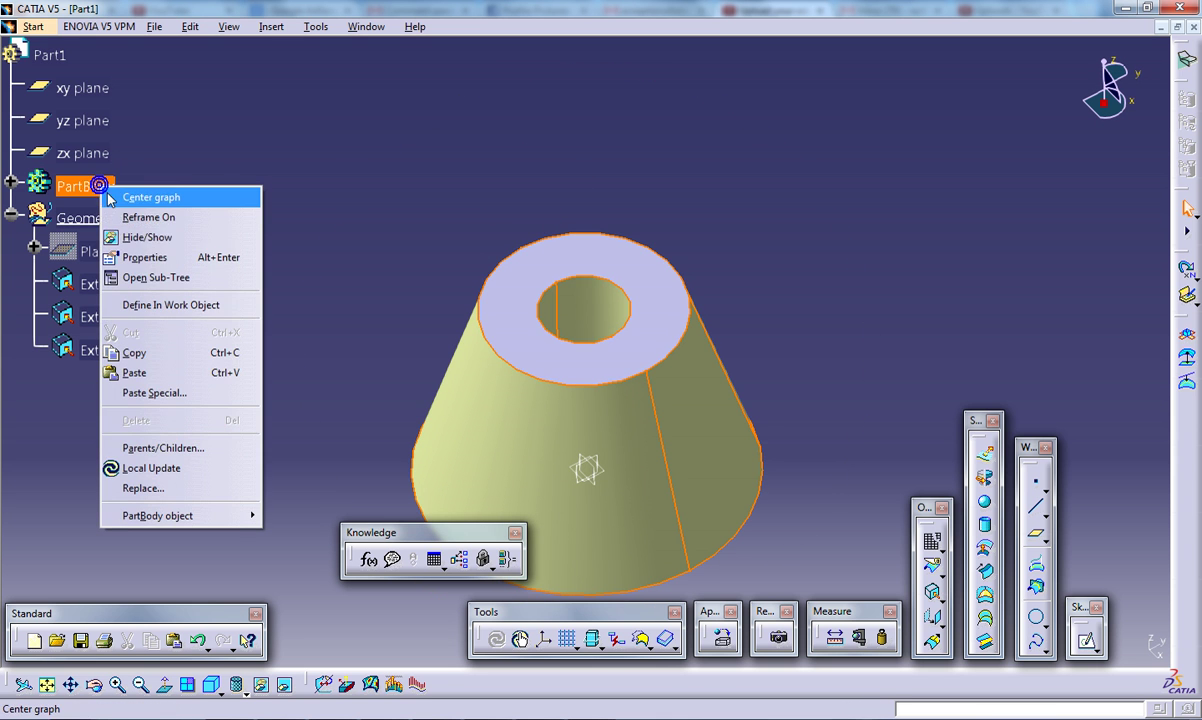
middle_drag(560, 370, 687, 315)
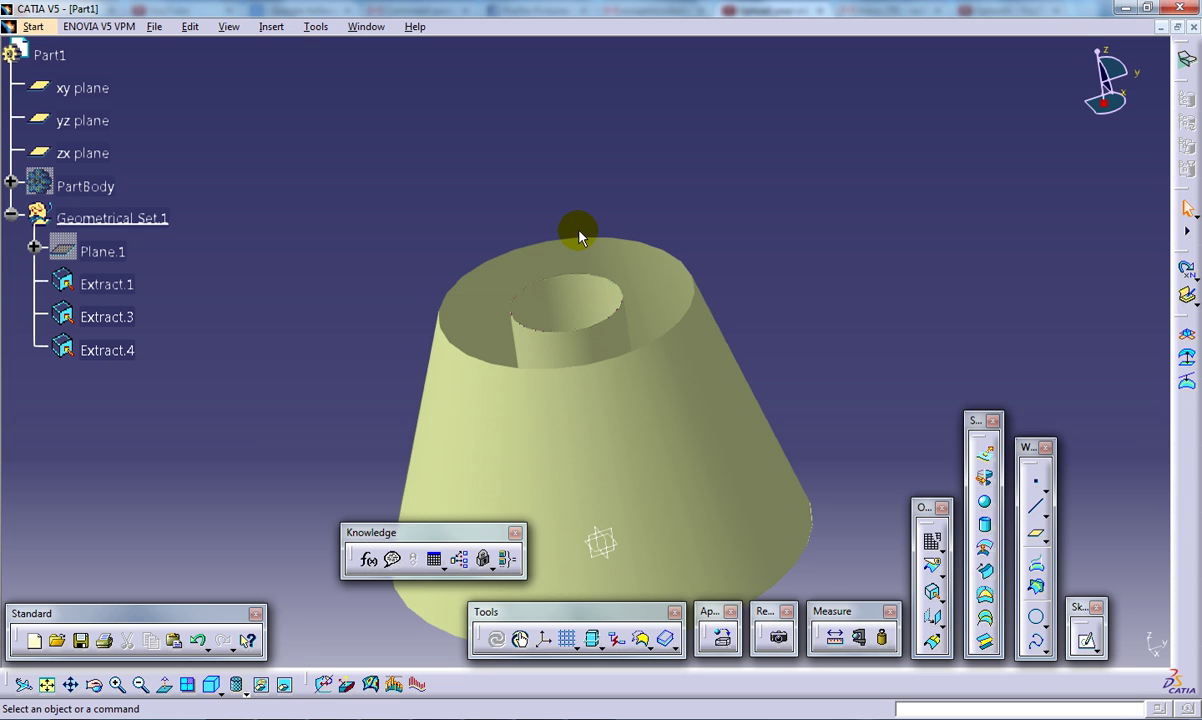